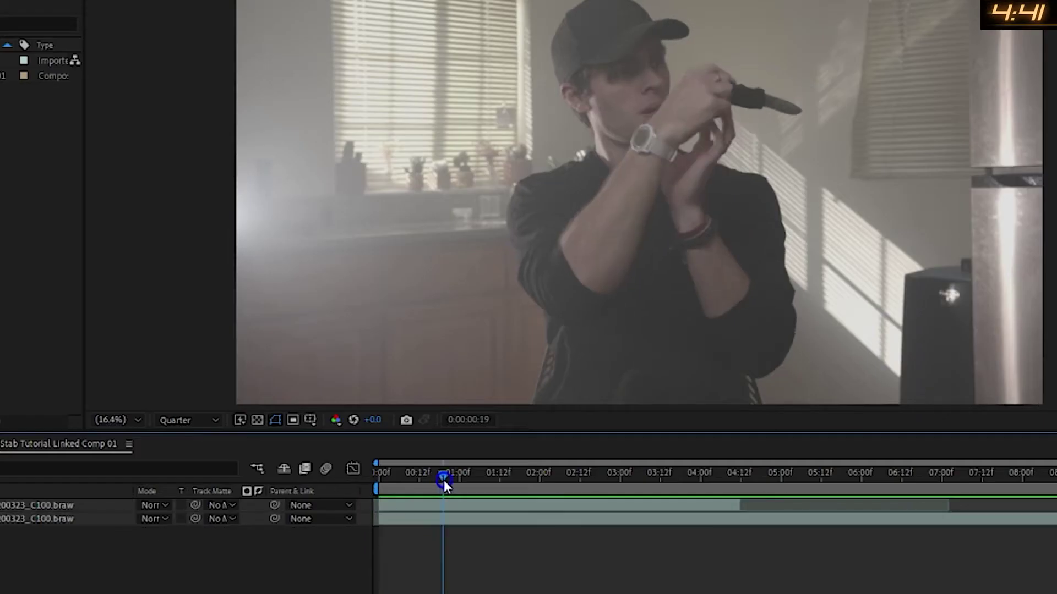
Step: Rename the top footage layer to KNIFE
drag(472, 478, 438, 491)
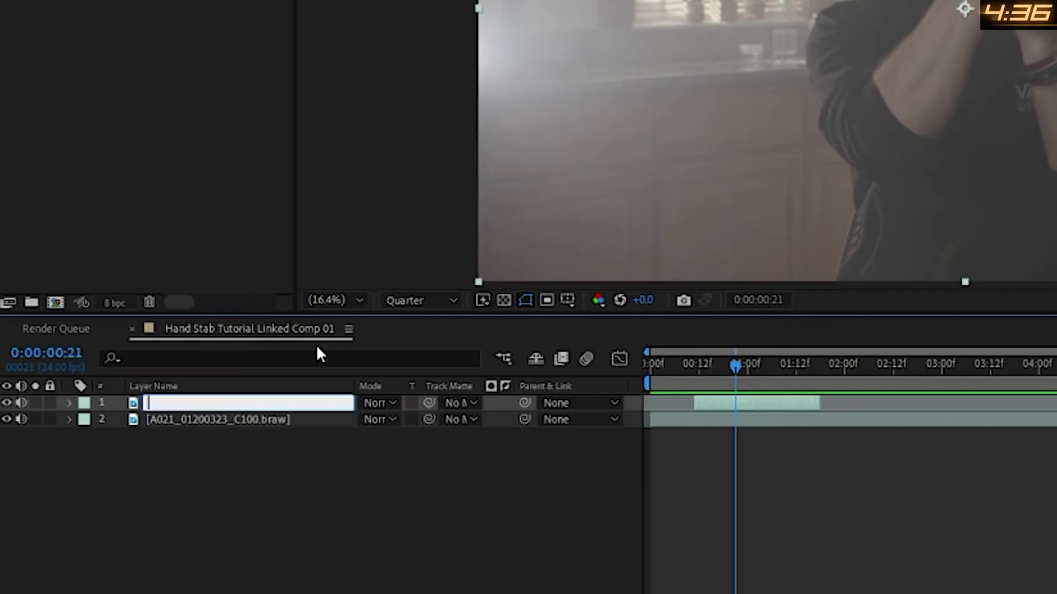
text(KNIFE)
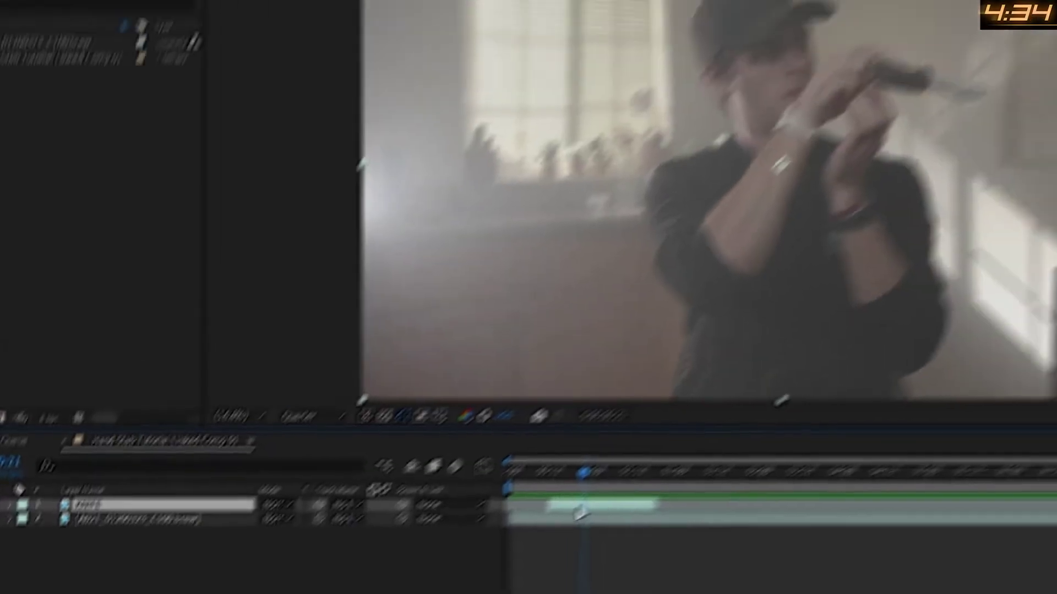
key(Return)
Step: Set the KNIFE layer's opacity to 53% and slide it to start near 08:00
key(t)
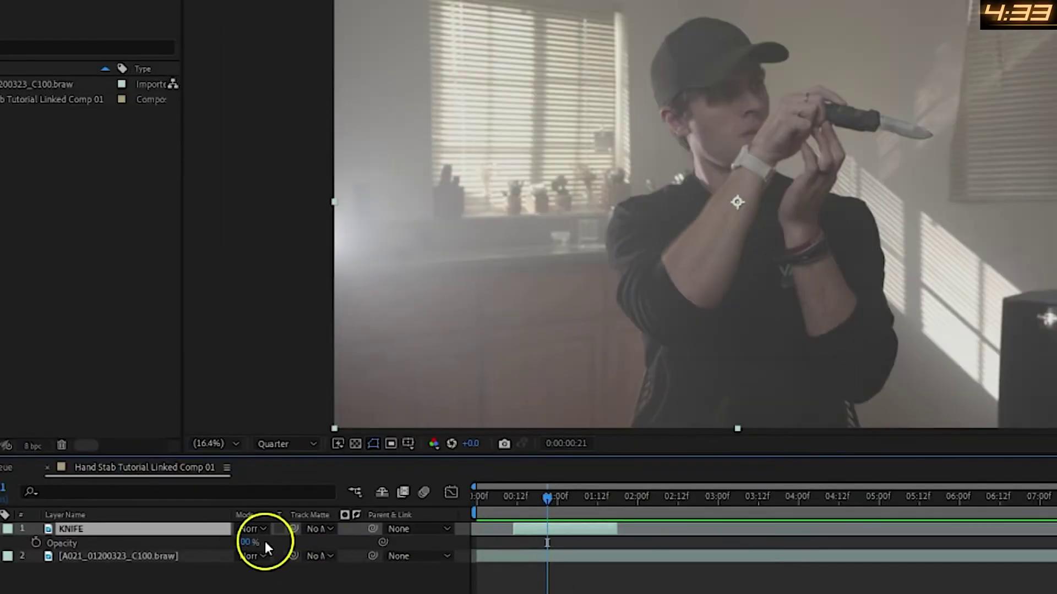
drag(263, 548, 237, 547)
drag(625, 529, 701, 532)
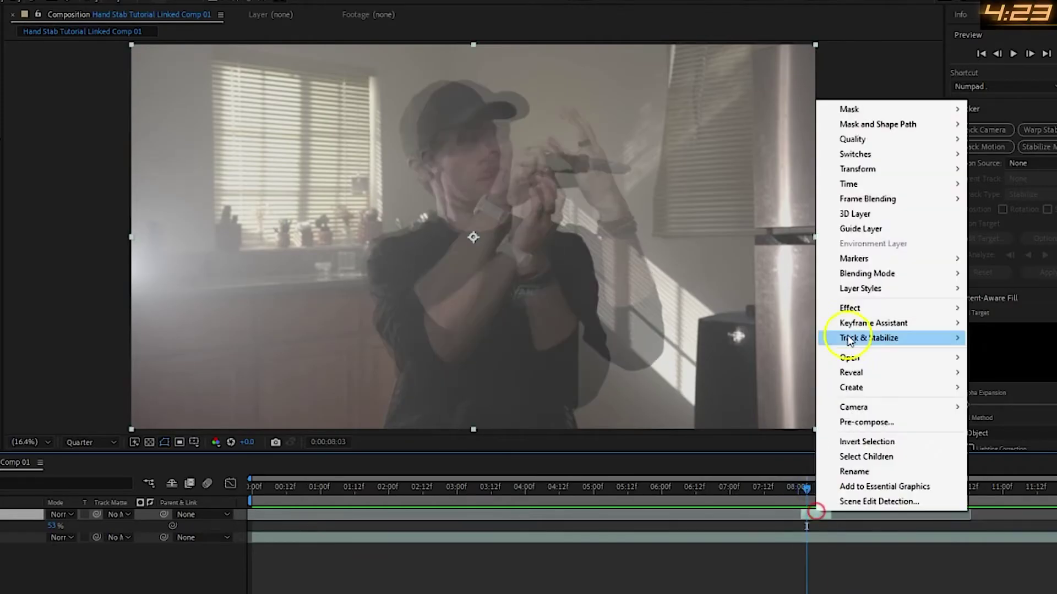
Step: Time-stretch the KNIFE layer to 30%
mouse_move(849, 184)
click(721, 215)
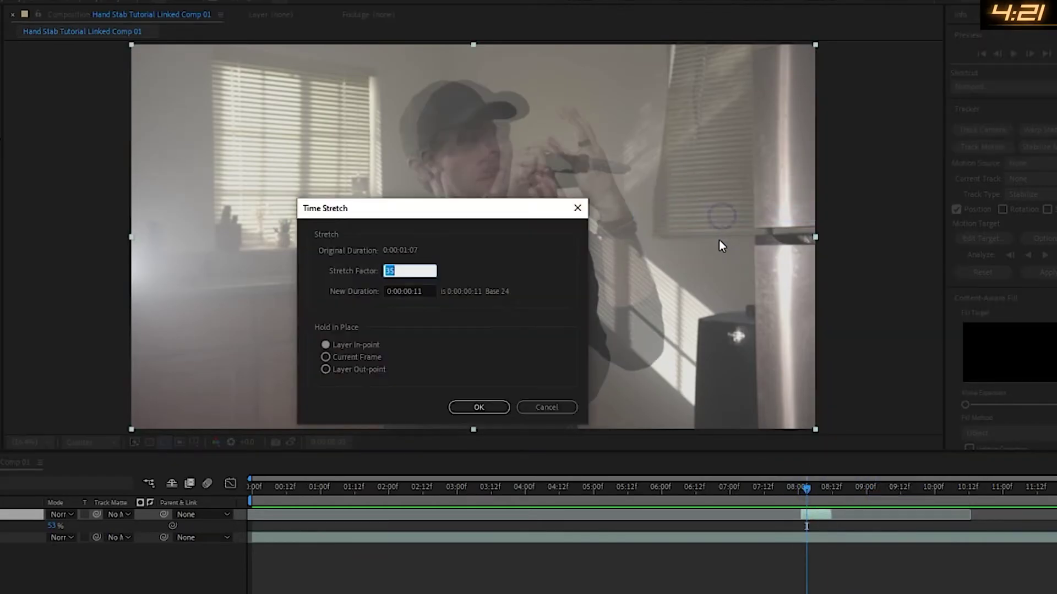
text(30)
key(Return)
mouse_move(806, 488)
mouse_down()
mouse_move(827, 491)
mouse_move(817, 490)
mouse_up()
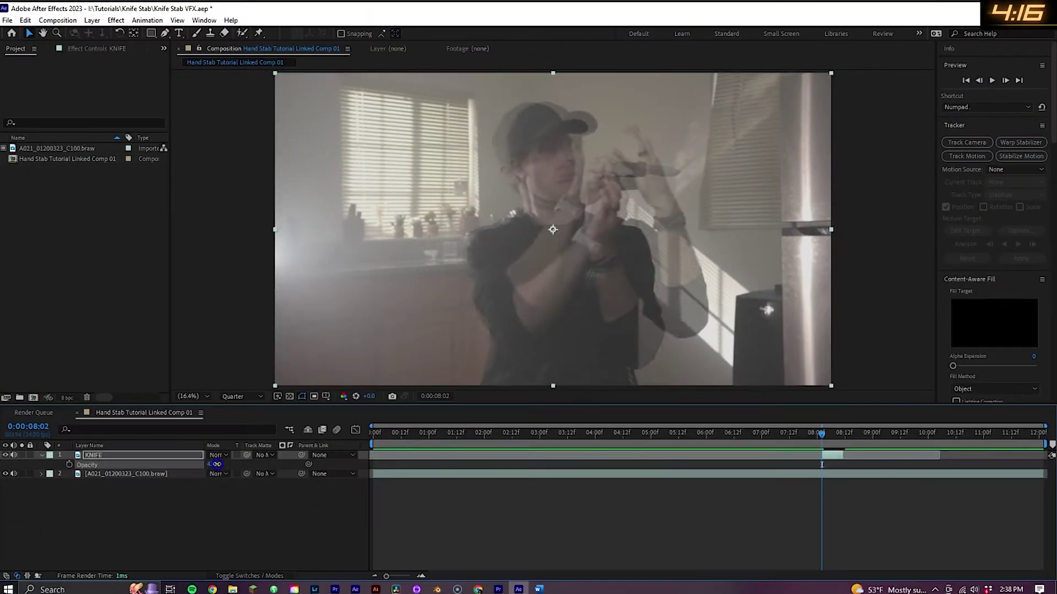
Step: Restore 100% opacity and pre-compose KNIFE into KNIFE Comp 1, moving all attributes
drag(217, 464, 952, 494)
right_click(837, 458)
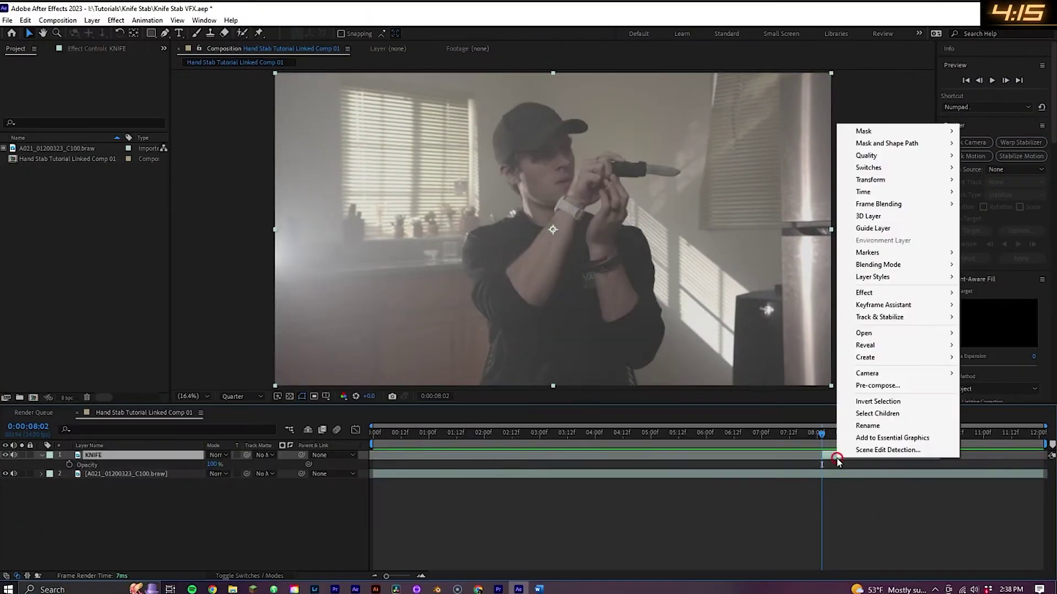
click(893, 387)
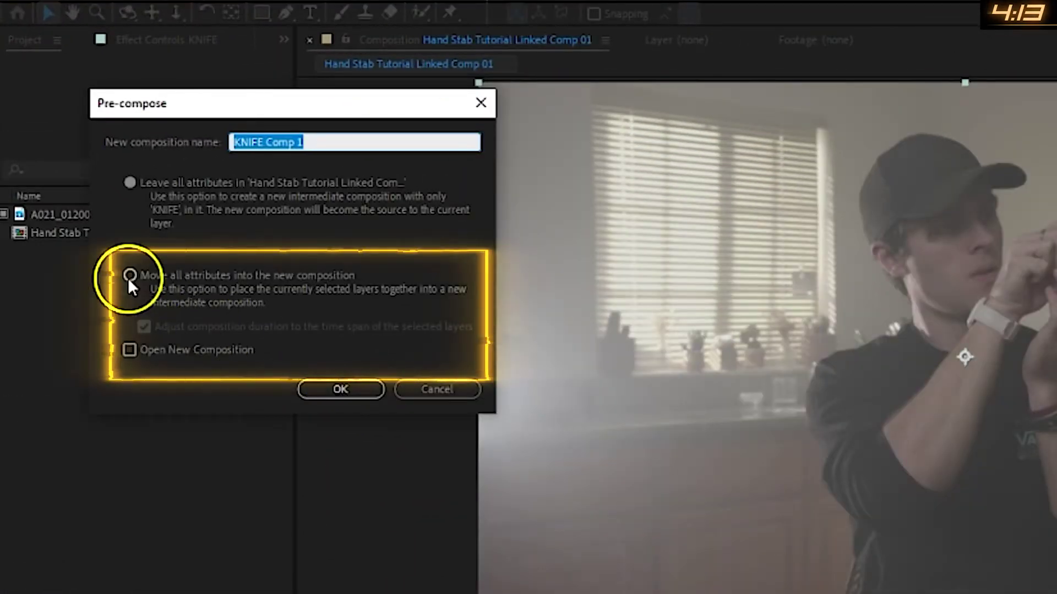
click(129, 275)
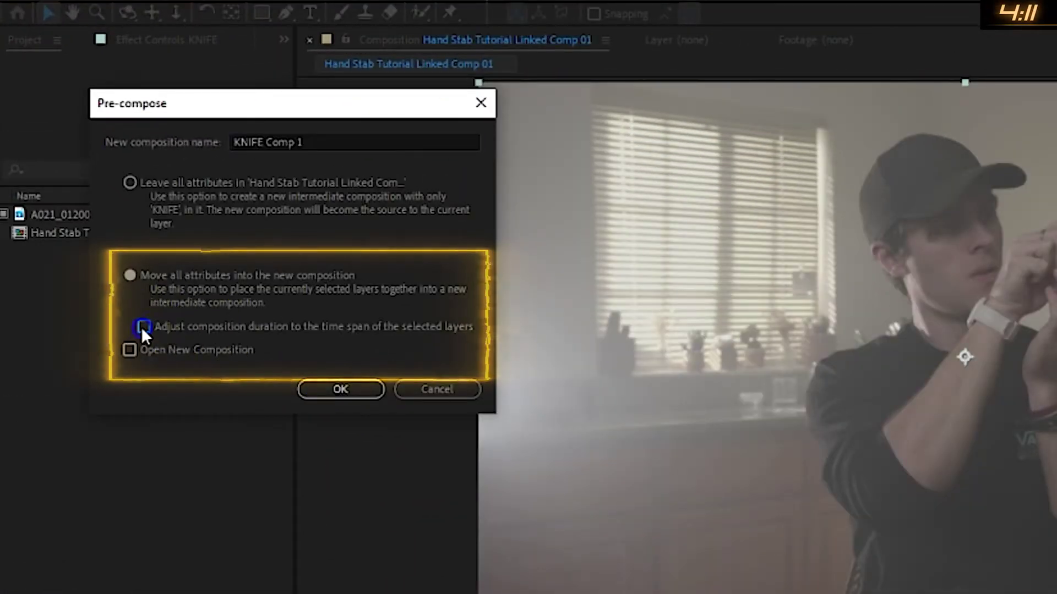
click(366, 390)
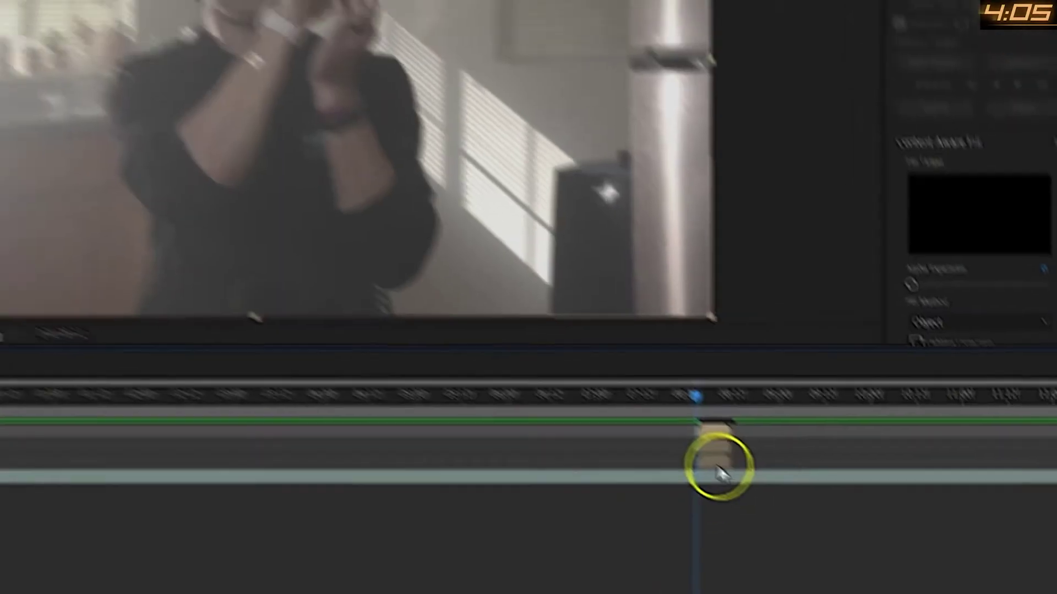
Step: Freeze the knife clip, extend its start back to about 04:22, and trim its end at 08:02
right_click(669, 428)
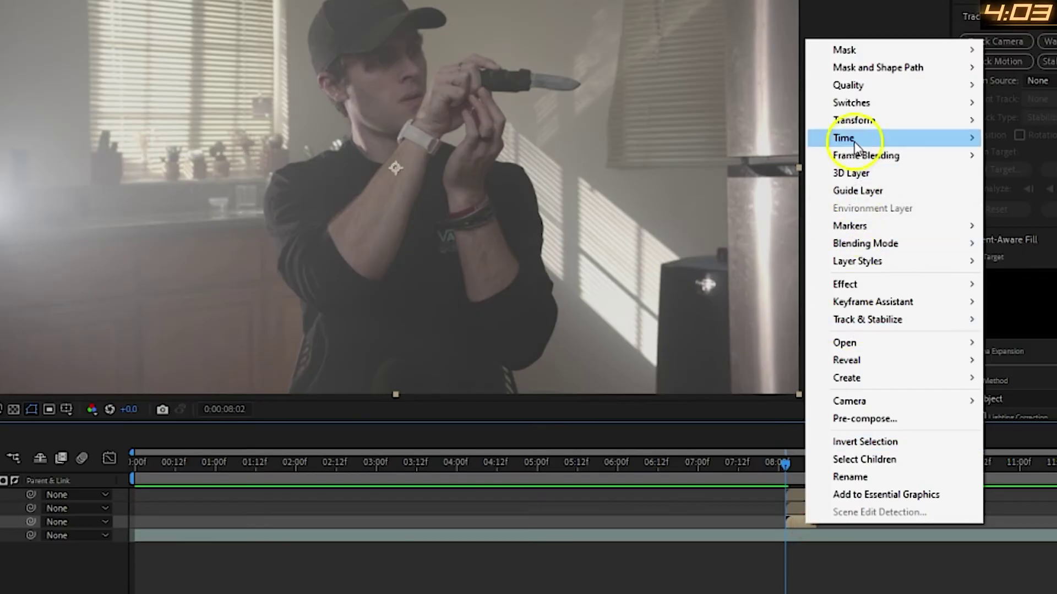
mouse_move(854, 142)
click(663, 193)
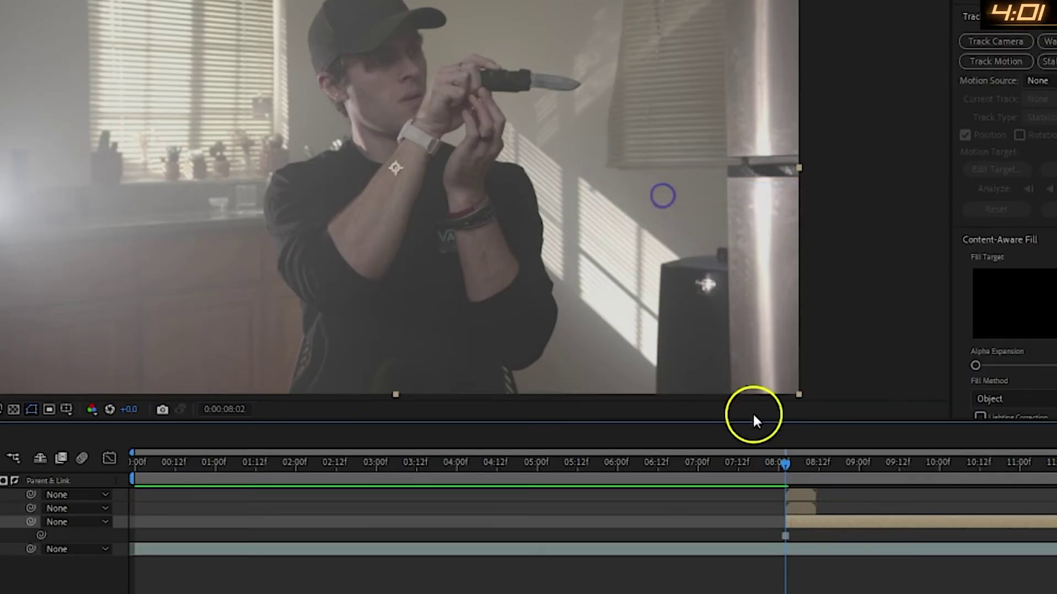
drag(778, 521, 537, 522)
drag(483, 465, 784, 472)
click(790, 520)
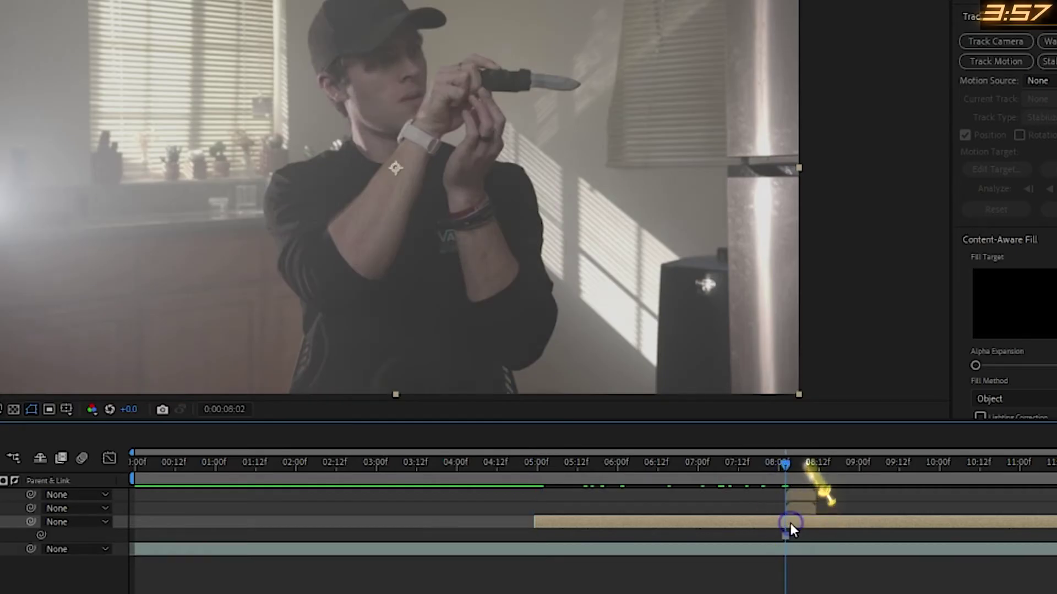
key(alt+bracketright)
Step: Freeze the top knife layer at 08:11 and review the frames through 09:21
click(802, 497)
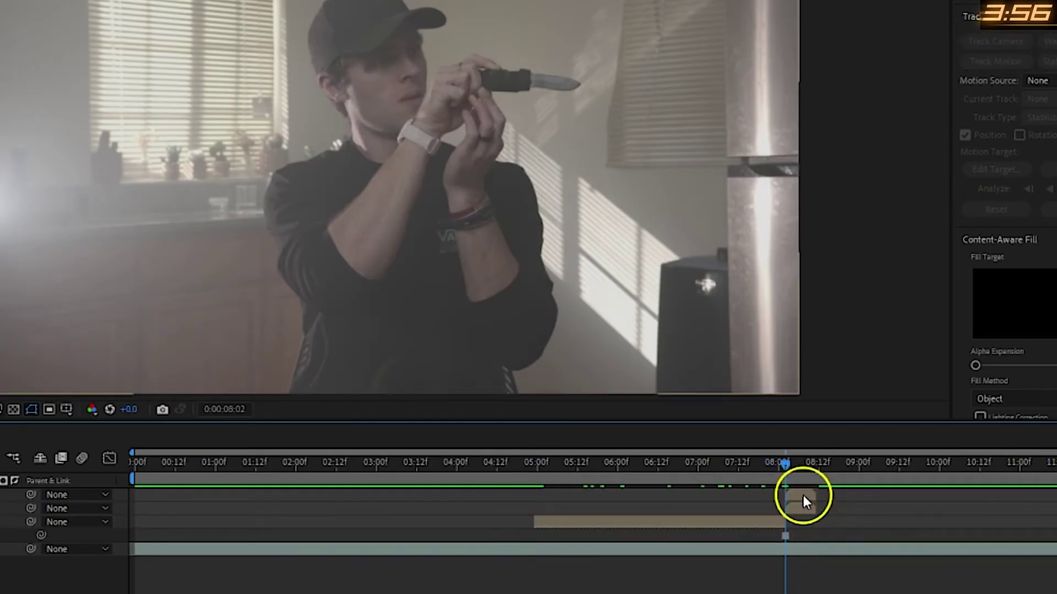
click(814, 465)
key(semicolon)
right_click(606, 494)
mouse_move(712, 172)
click(809, 160)
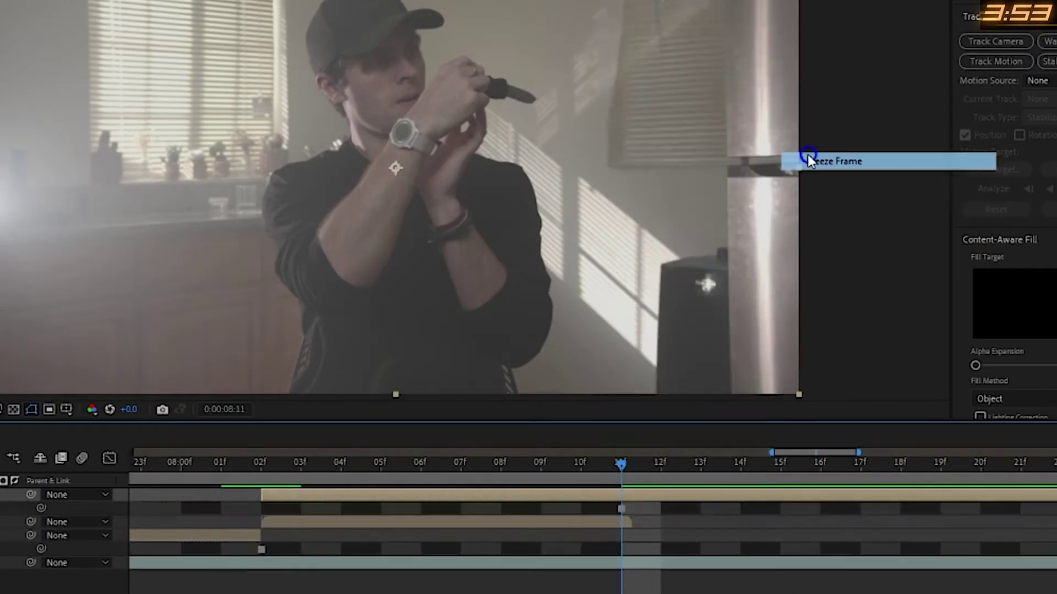
key(semicolon)
click(875, 455)
drag(875, 451, 957, 441)
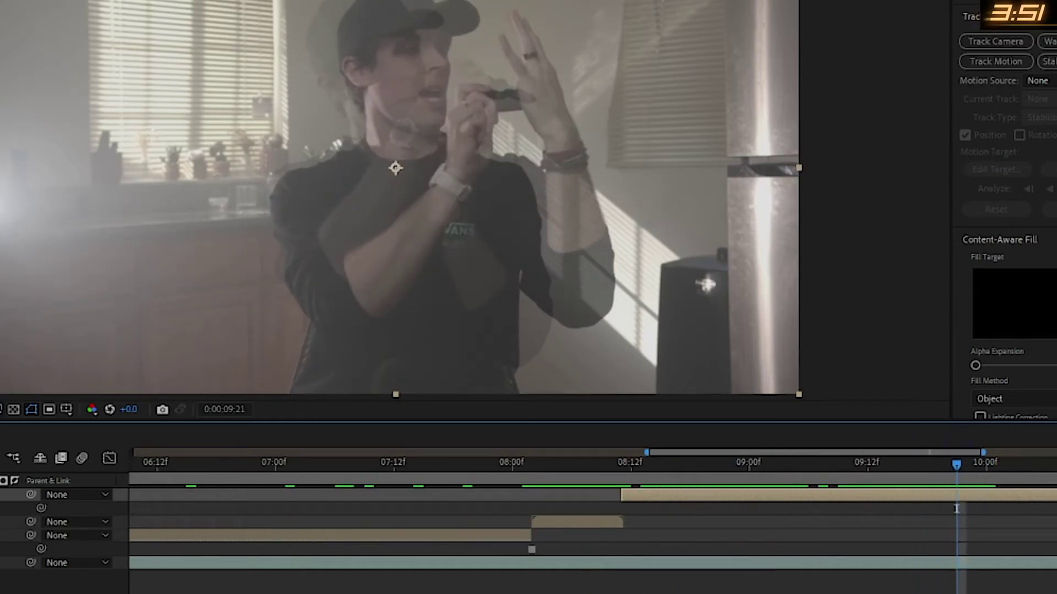
key(semicolon)
click(808, 519)
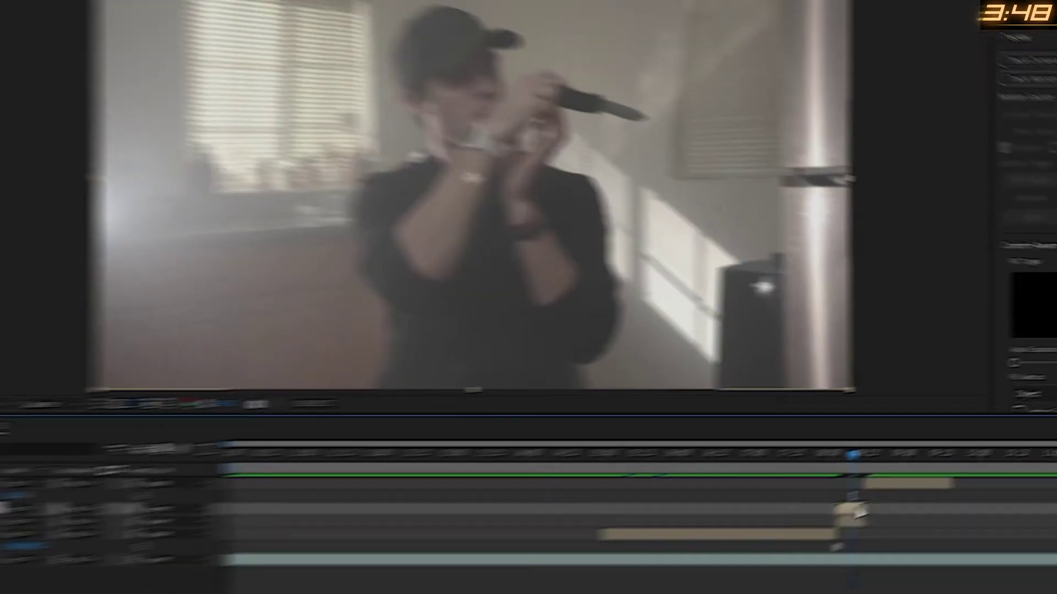
click(0, 537)
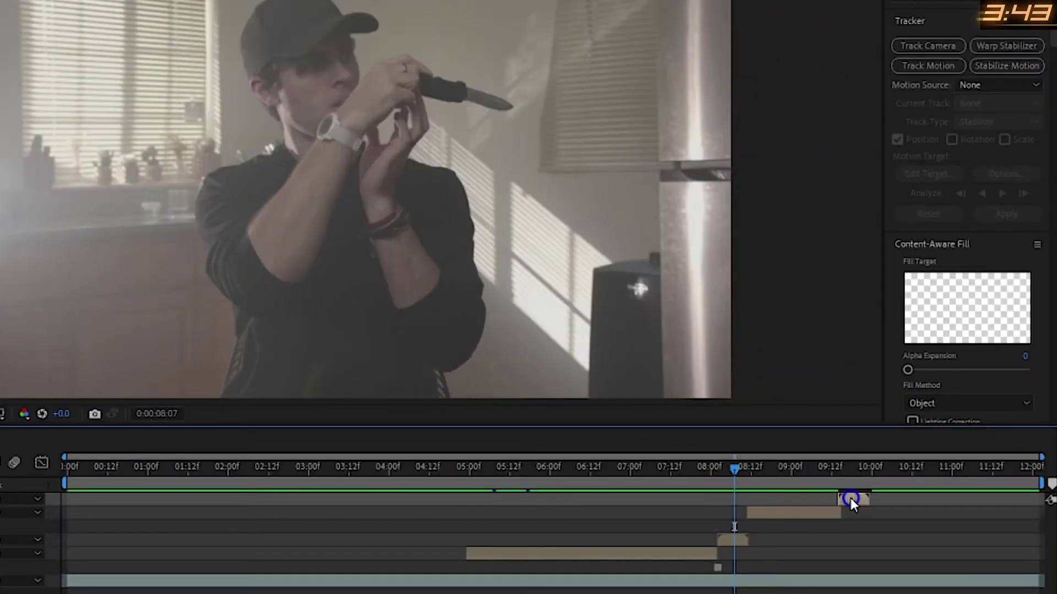
Step: Time-reverse the short knife clip and check its frames up to 09:21
click(841, 478)
right_click(854, 498)
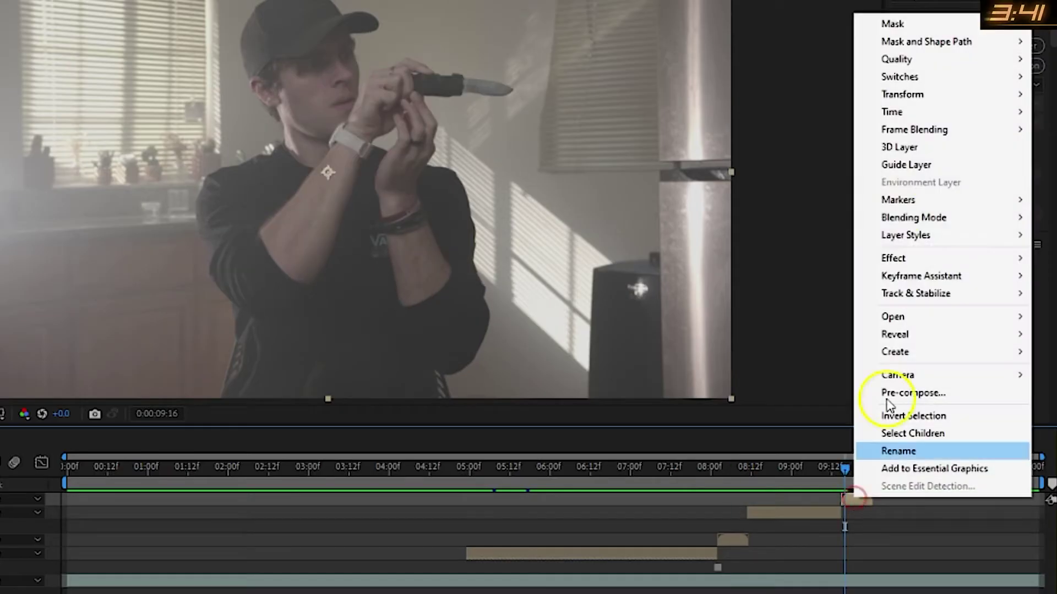
mouse_move(892, 112)
click(741, 132)
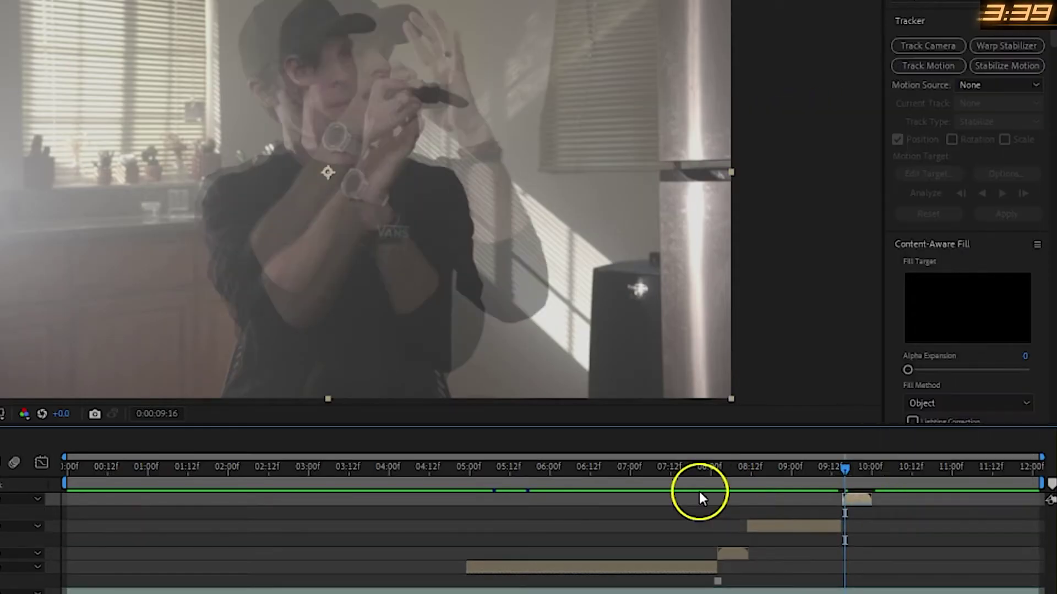
key(equal)
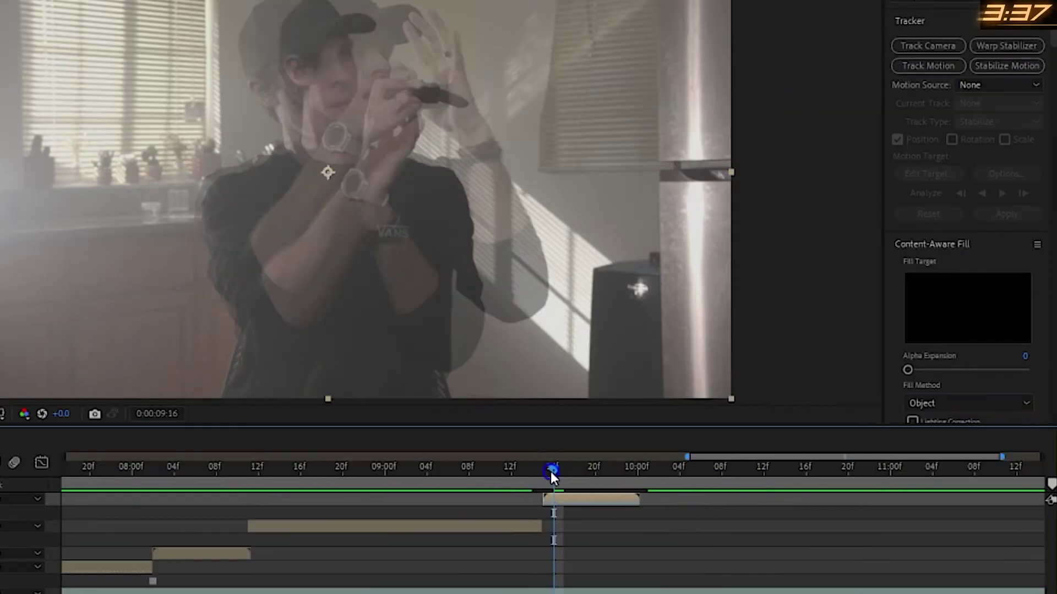
mouse_move(560, 468)
mouse_down()
mouse_move(602, 464)
mouse_move(540, 475)
mouse_up()
key(minus)
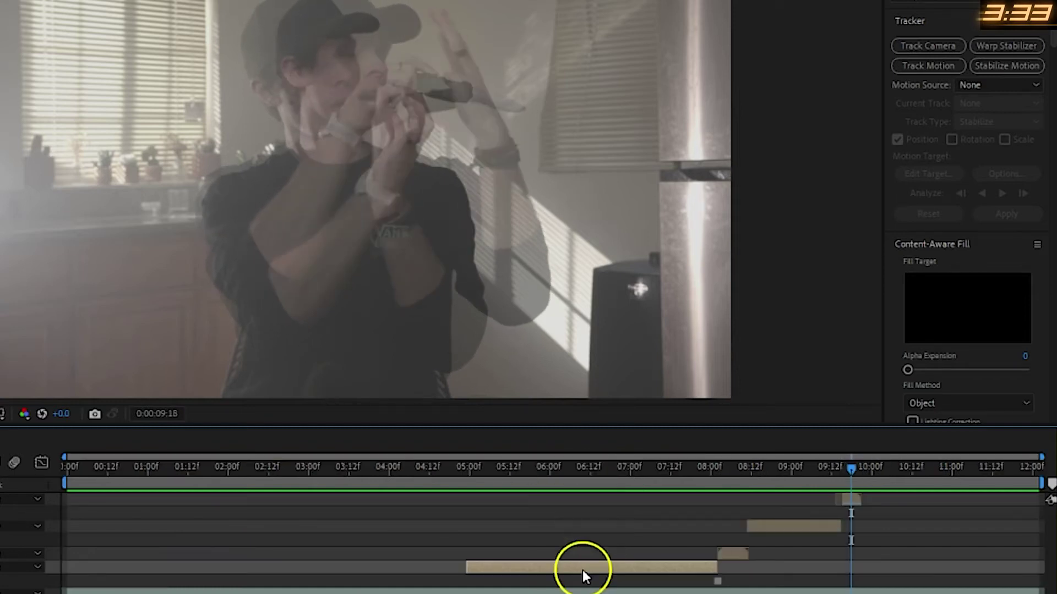
Step: Duplicate the long frozen knife hold and move the copy to the top, starting near 09:18
click(562, 566)
key(ctrl+d)
drag(538, 519, 896, 489)
click(868, 472)
key(equal)
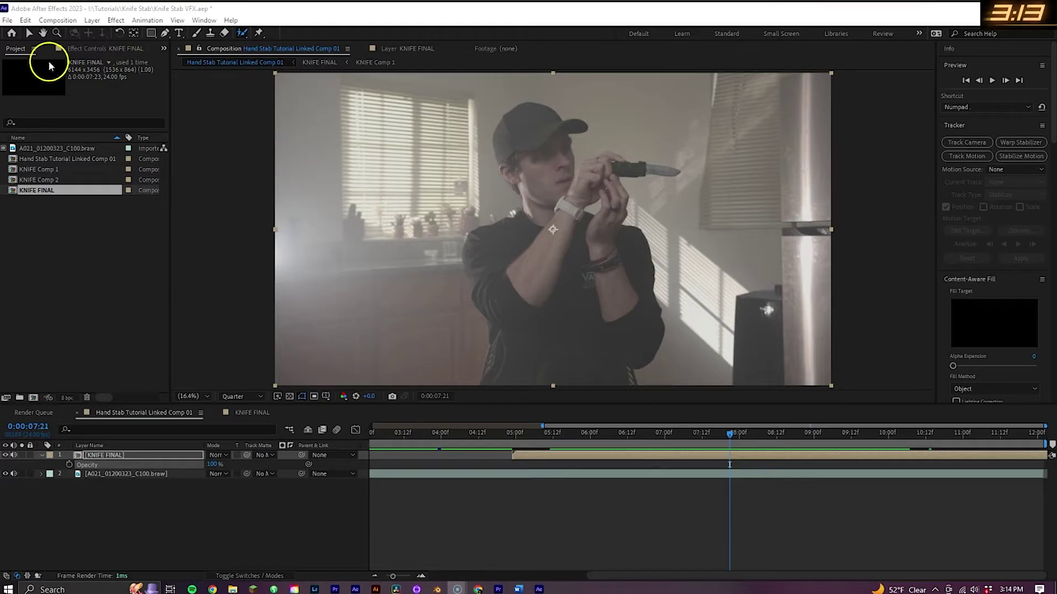
Step: Apply Boris FX Mocha AE to KNIFE FINAL and launch the Mocha interface
right_click(668, 454)
mouse_move(691, 286)
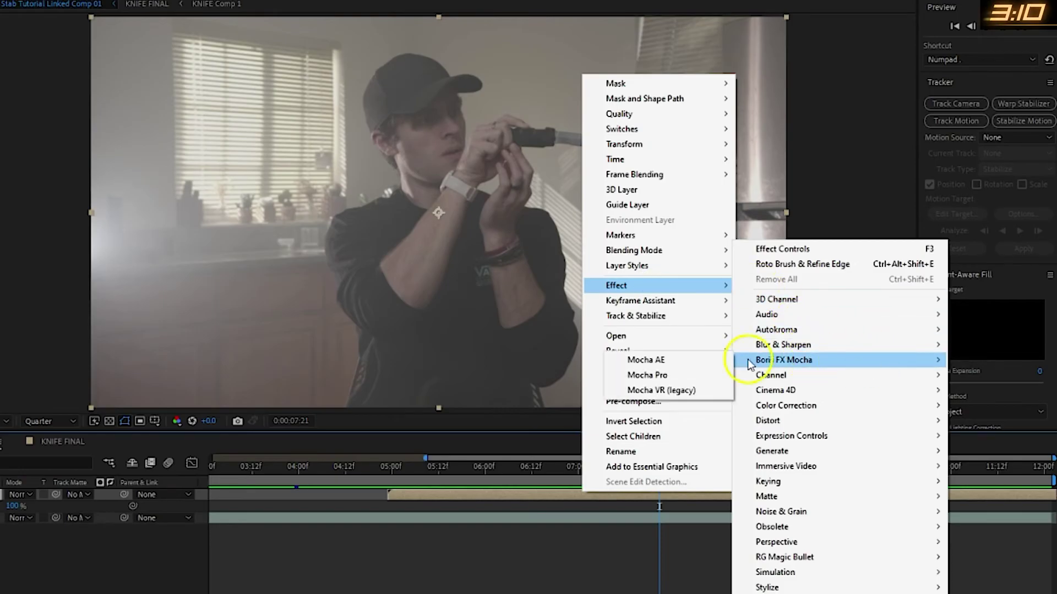
click(647, 359)
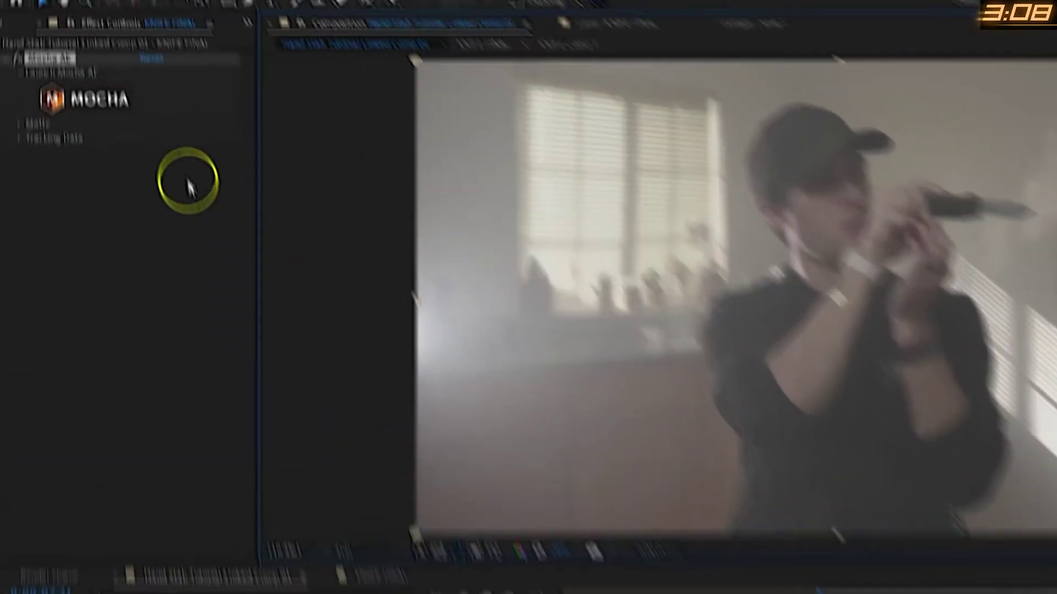
click(100, 107)
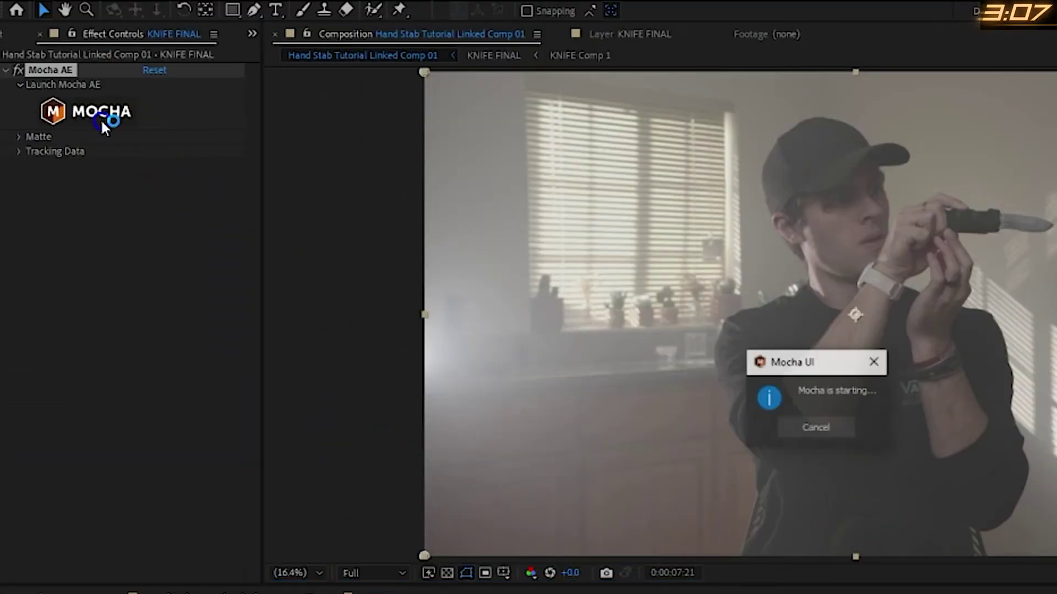
click(213, 37)
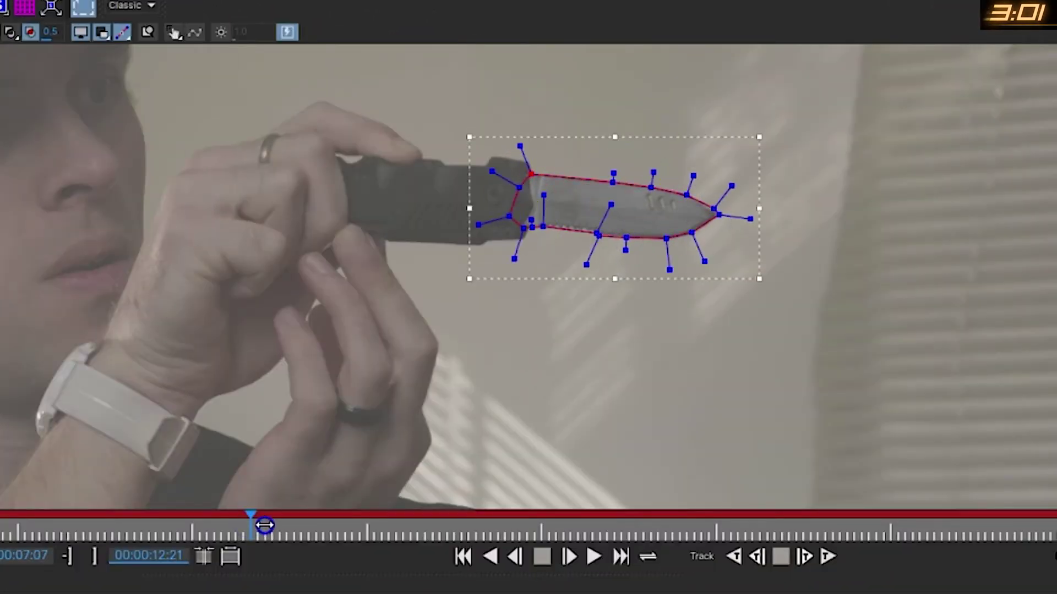
Step: Keyframe the knife-blade shape in Mocha and track it forward through the shot
drag(496, 502, 388, 510)
click(945, 558)
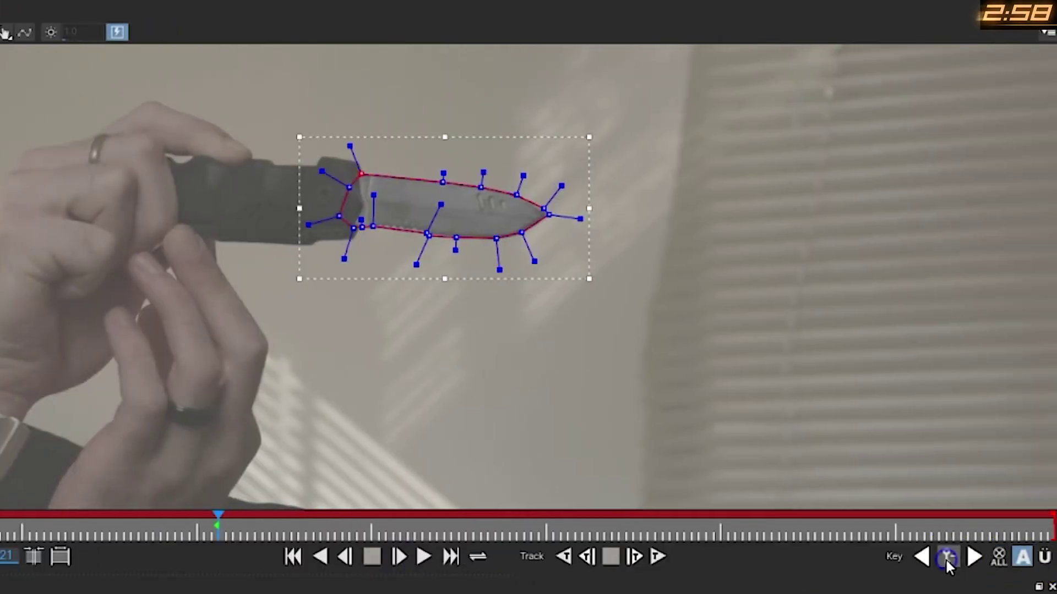
click(658, 557)
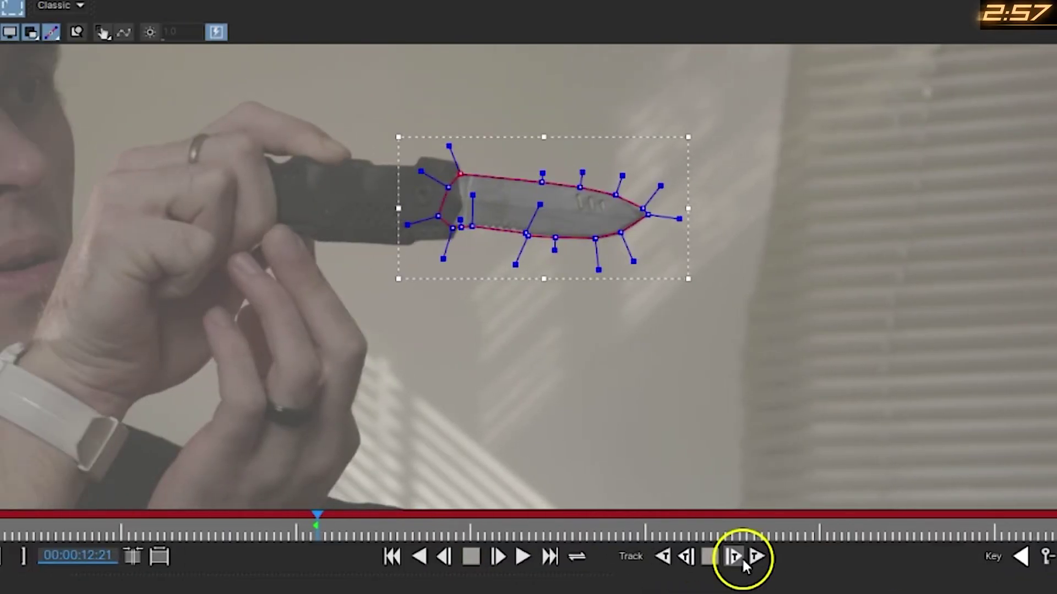
click(592, 234)
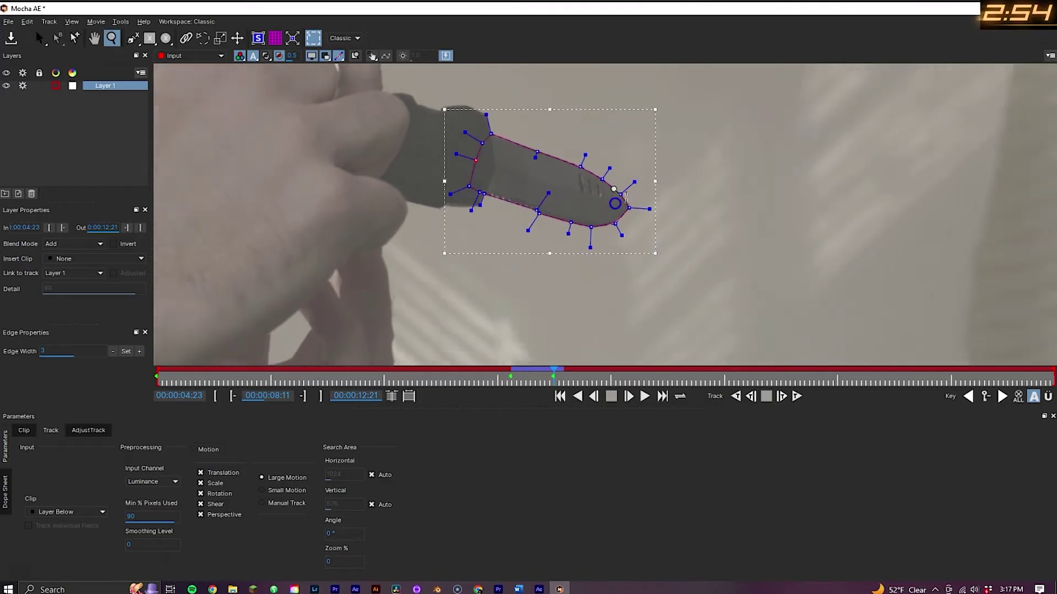
click(576, 396)
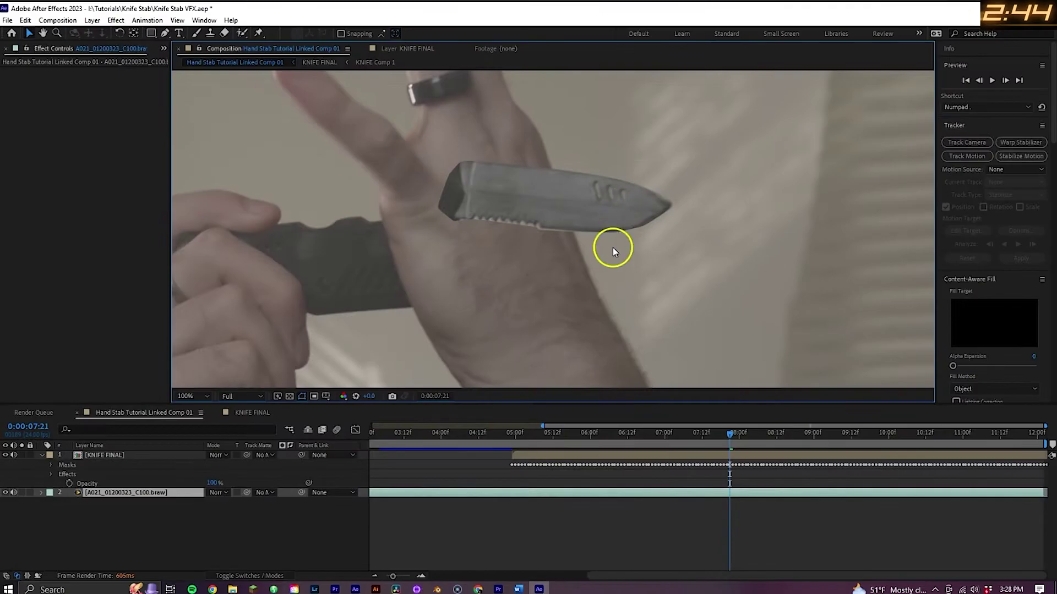
Step: Set KNIFE FINAL's mask feather to 5 pixels
click(647, 458)
key(f)
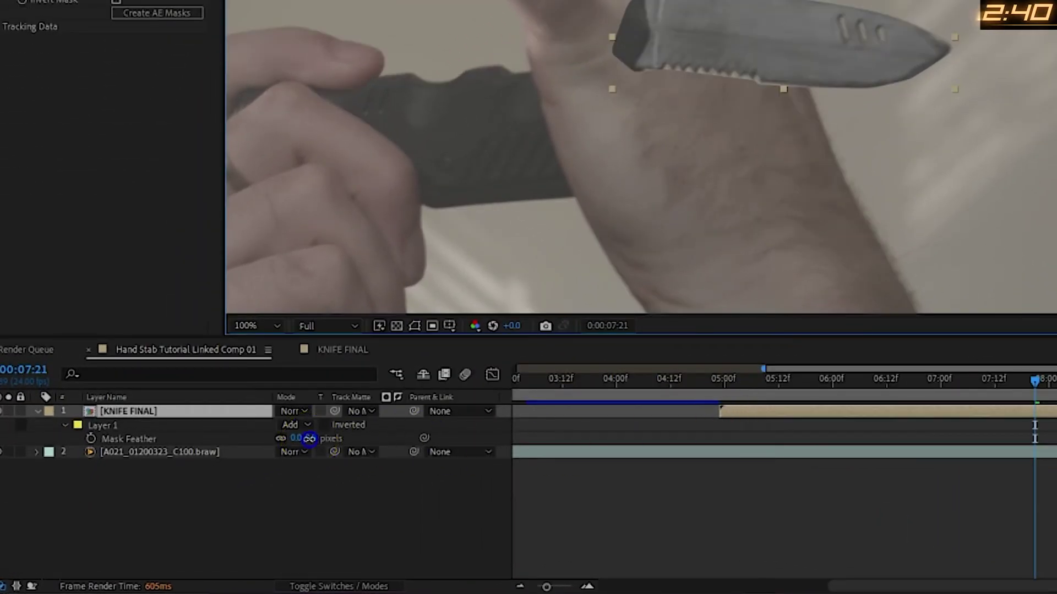
click(308, 438)
text(5)
key(Return)
Step: Apply Mocha AE to the original footage layer
scroll(591, 49, up, 2)
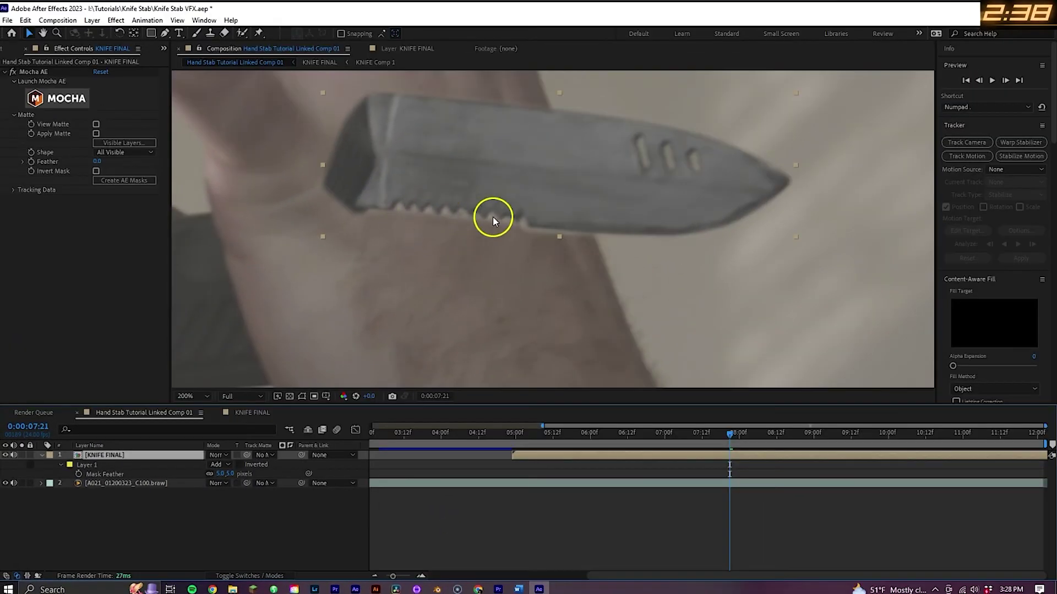
scroll(501, 219, down, 2)
Step: Add a keying effect to the KNIFE FINAL layer
right_click(733, 455)
mouse_move(760, 288)
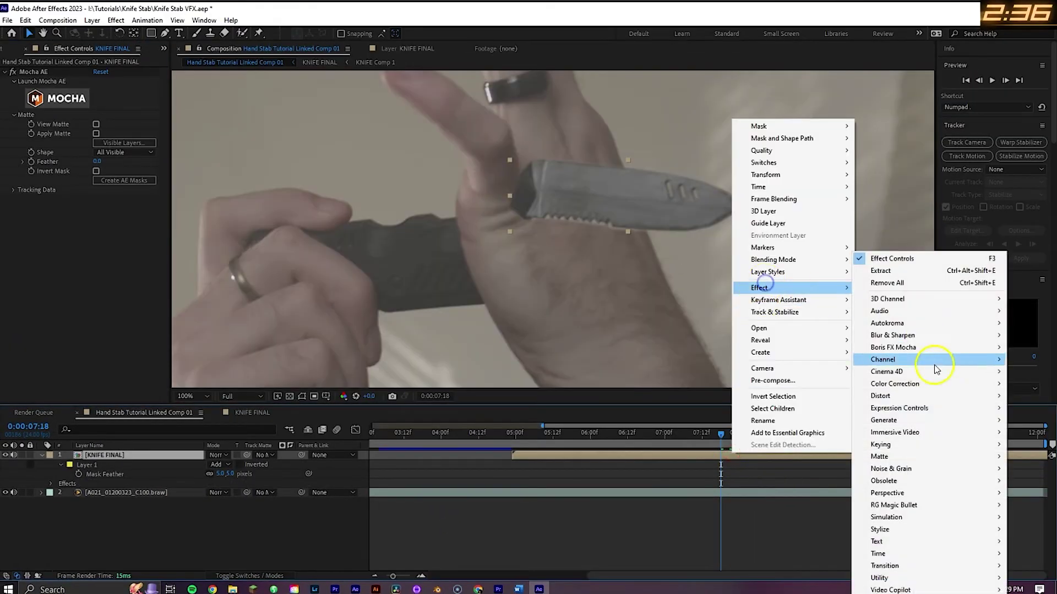
mouse_move(900, 449)
click(781, 581)
scroll(550, 231, up, 2)
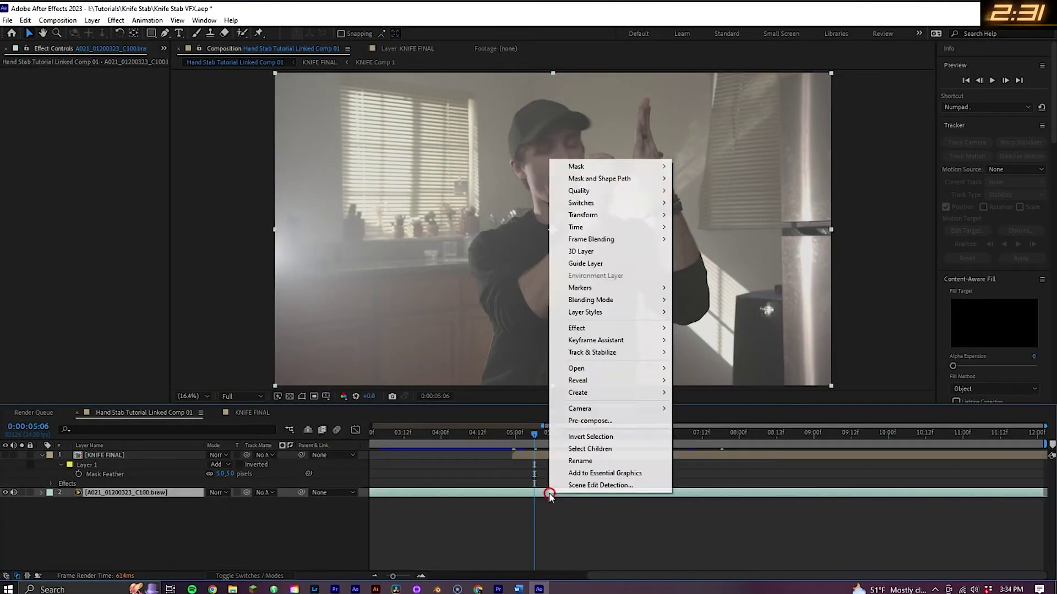
mouse_move(609, 329)
click(869, 350)
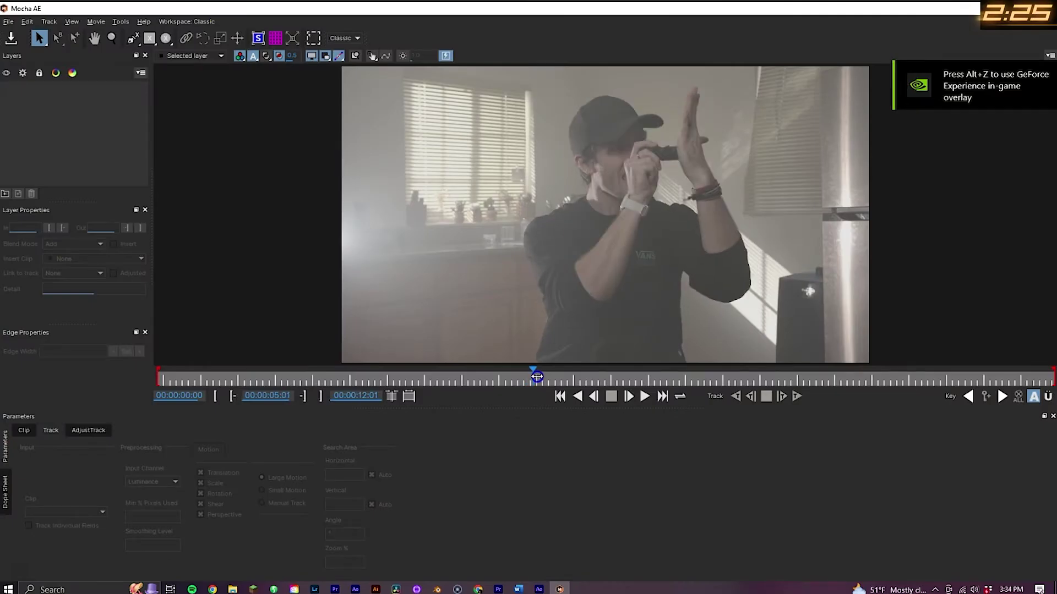
Step: At the knife-entry frame, draw a closed shape on the hand and track it backward and forward
mouse_move(537, 377)
mouse_down()
mouse_move(514, 378)
mouse_move(529, 379)
mouse_up()
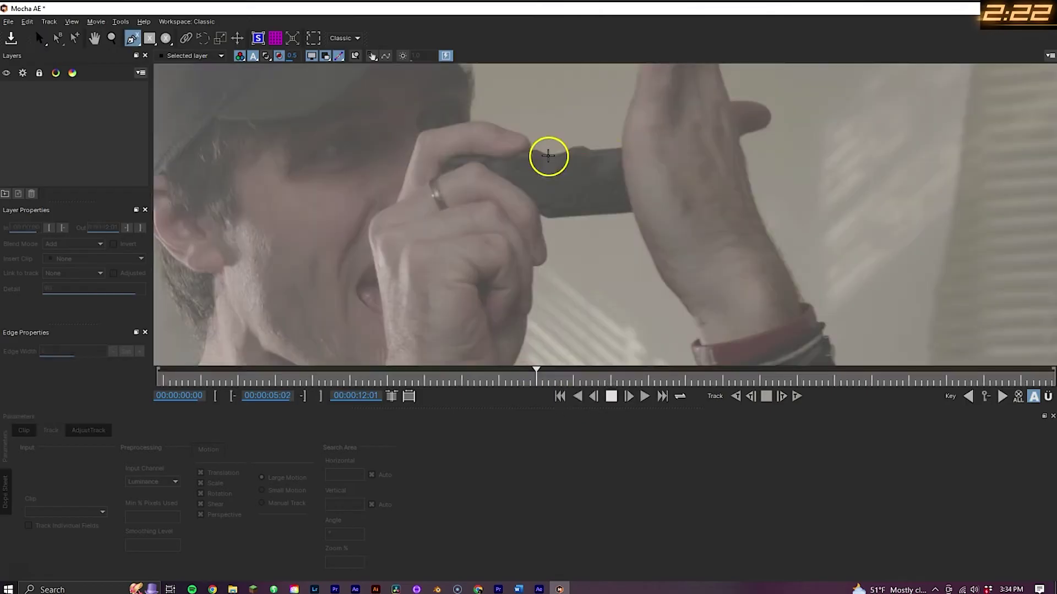
click(612, 153)
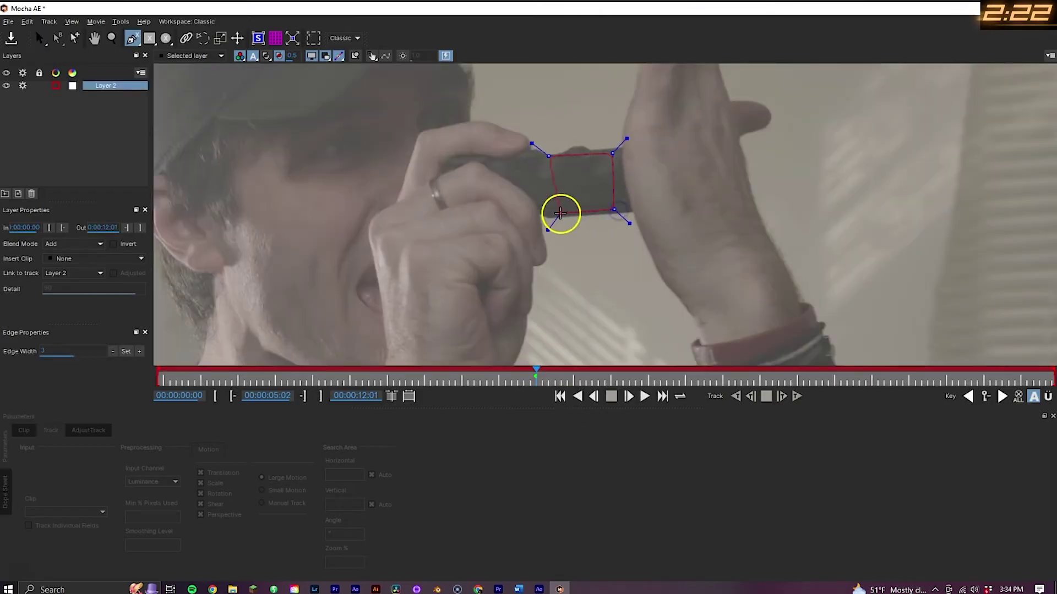
click(513, 170)
right_click(576, 224)
key(ctrl+b)
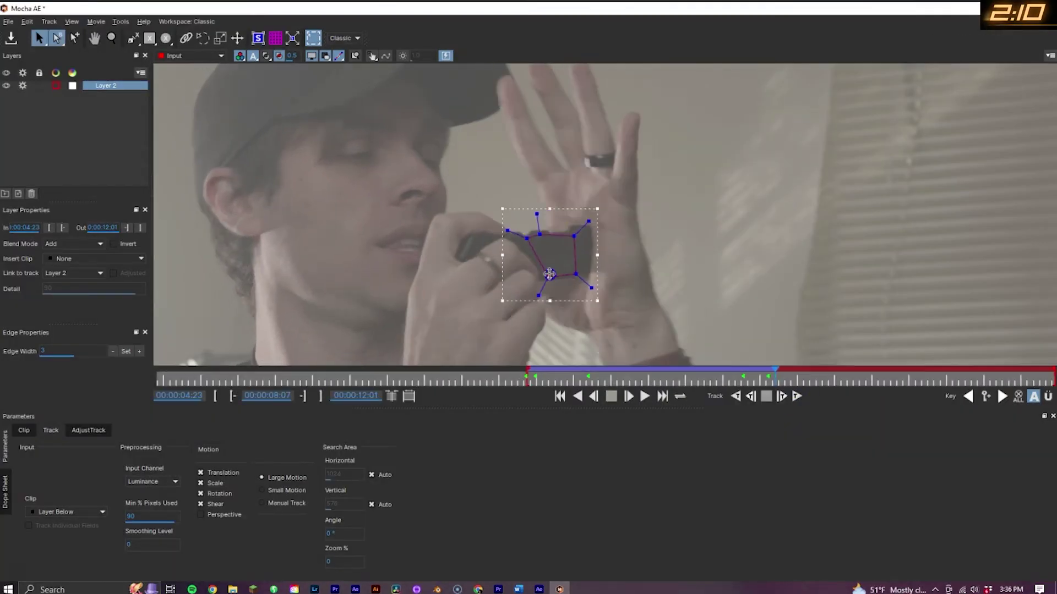
click(758, 368)
click(736, 396)
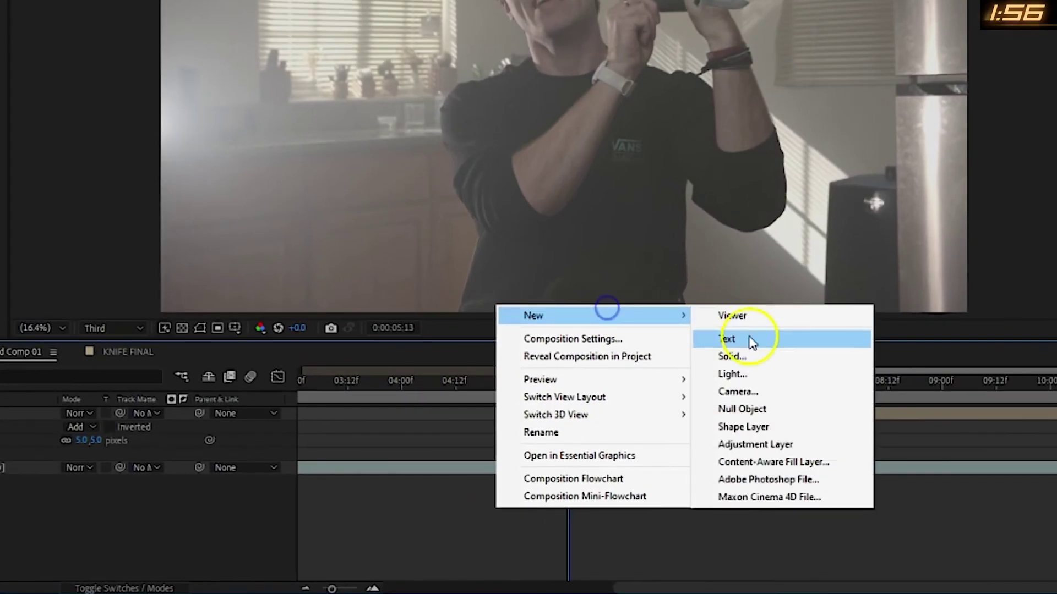
Step: Add a null object and name it Track Data
click(754, 412)
key(Return)
text(Track Data)
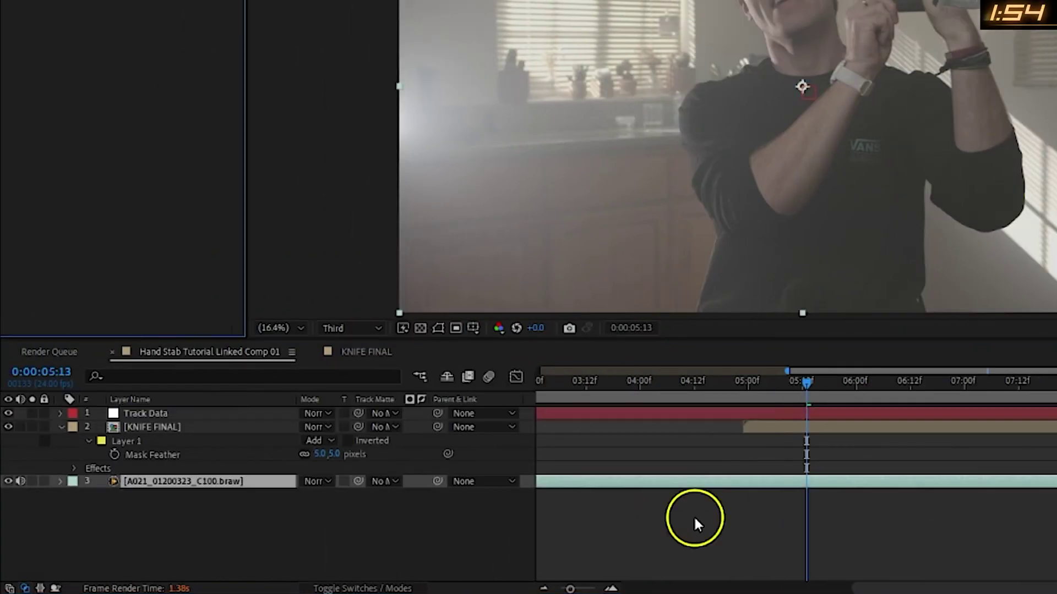
Step: Create track data from the footage's Mocha AE and apply it as a Transform export to Track Data
click(728, 483)
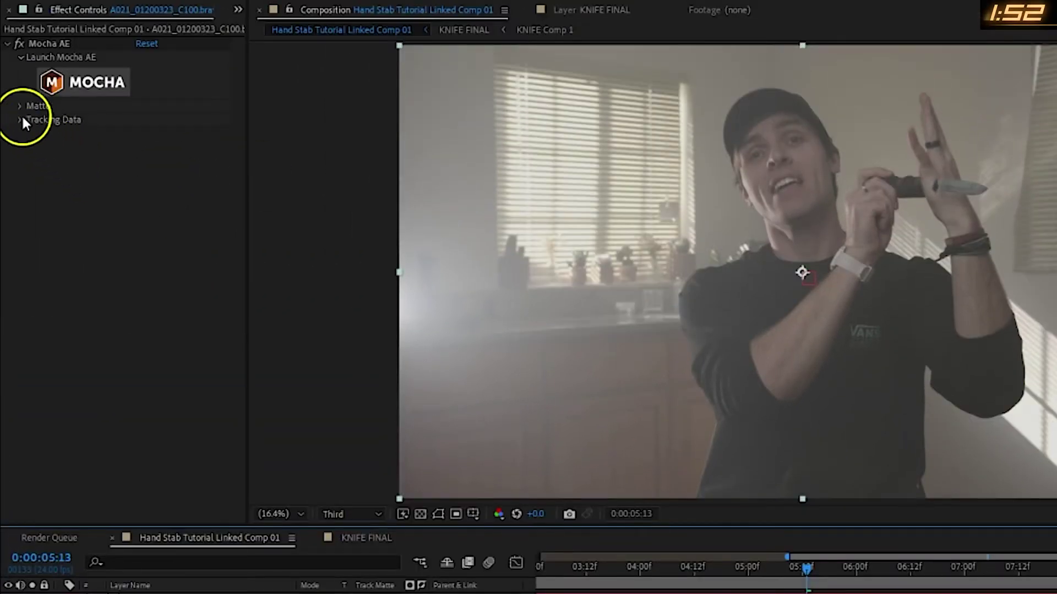
click(20, 120)
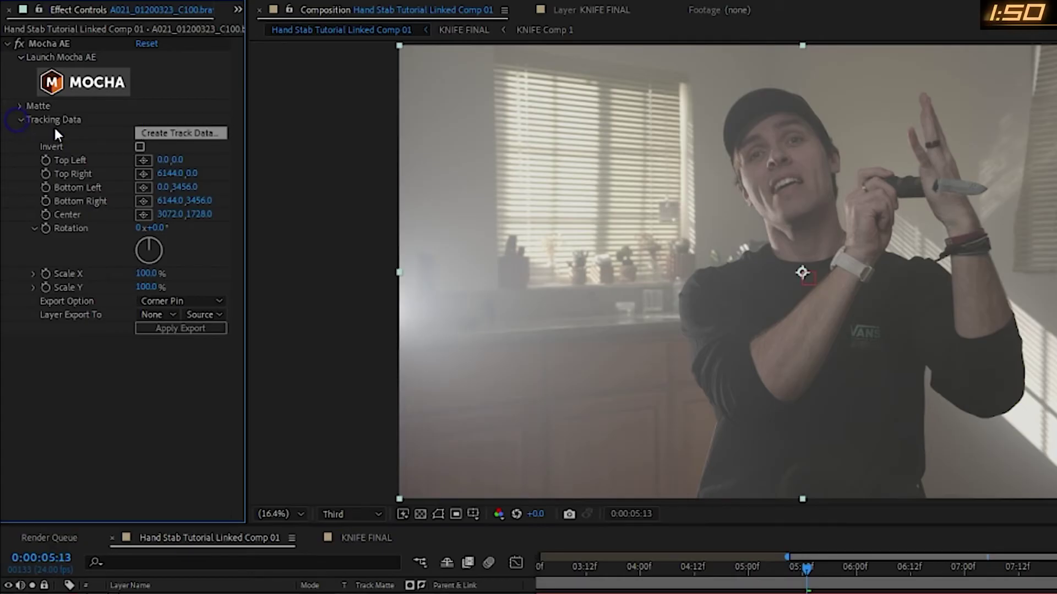
click(164, 132)
click(795, 371)
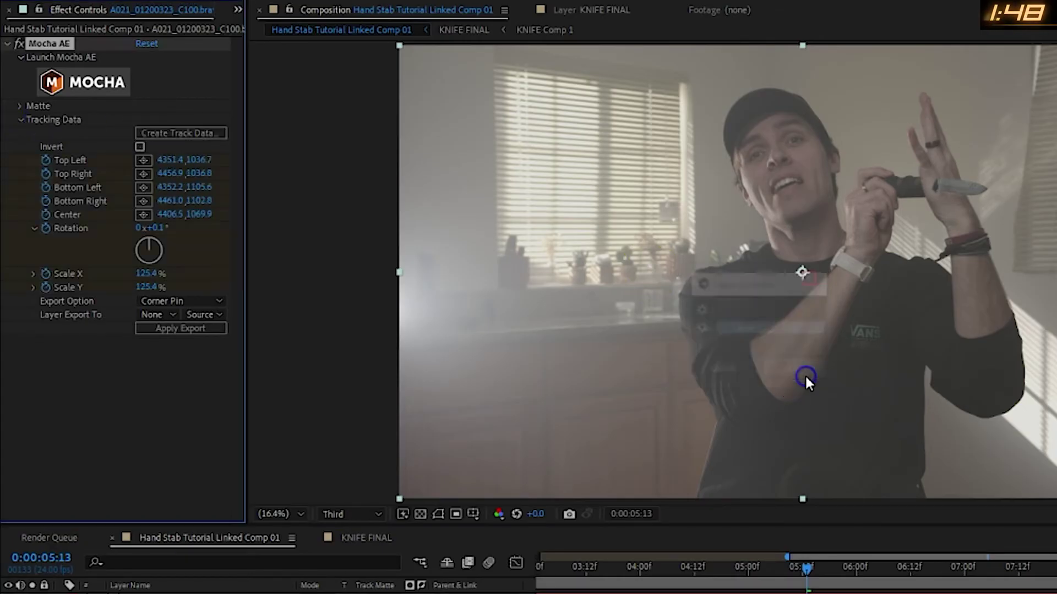
click(213, 303)
click(179, 354)
click(160, 314)
click(177, 354)
click(183, 331)
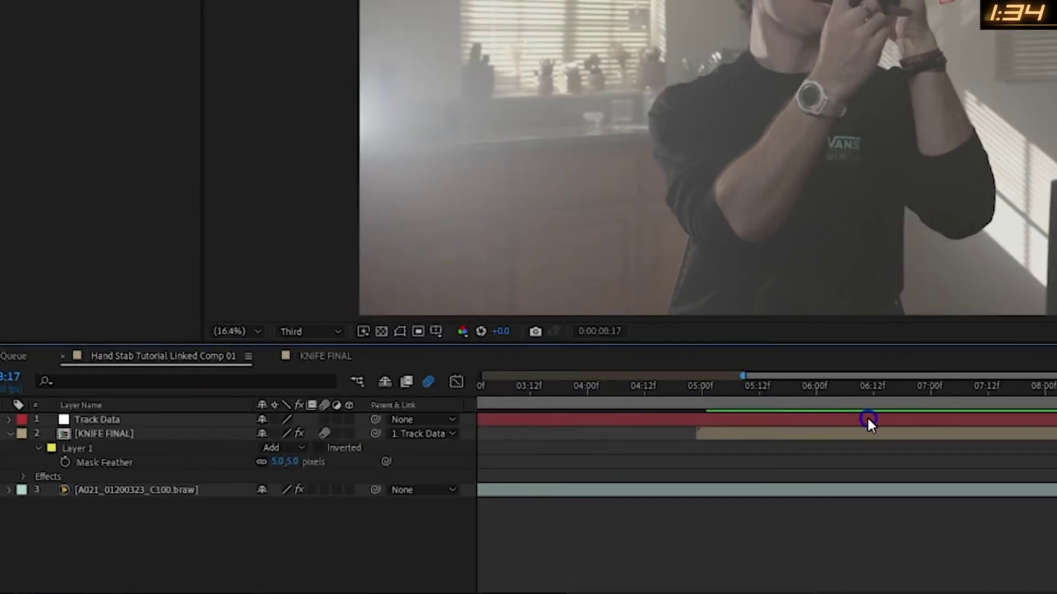
Step: Remove all Scale keyframes from the Track Data null
click(616, 455)
key(u)
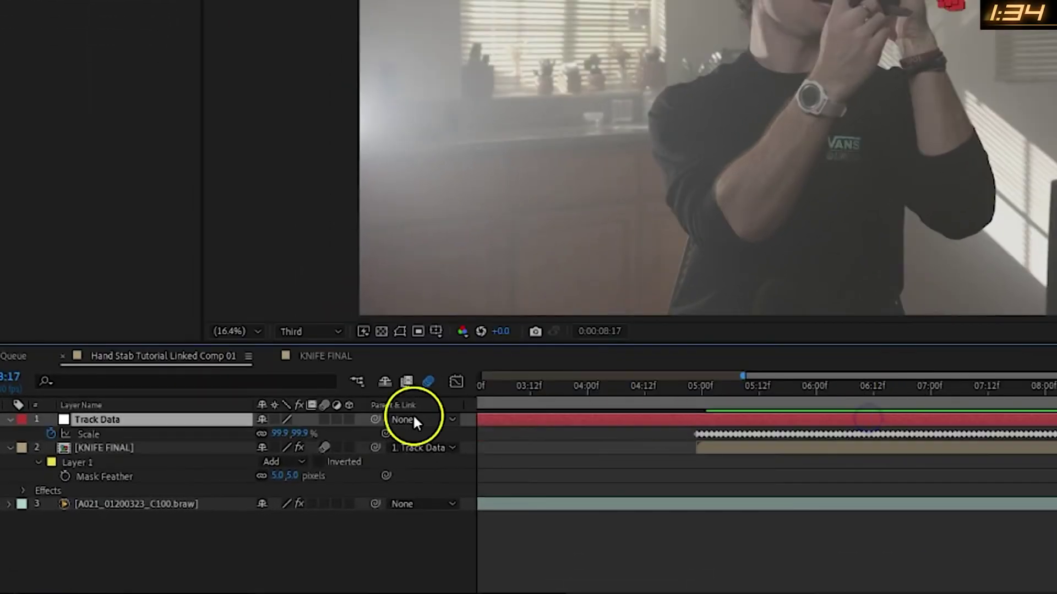
click(49, 433)
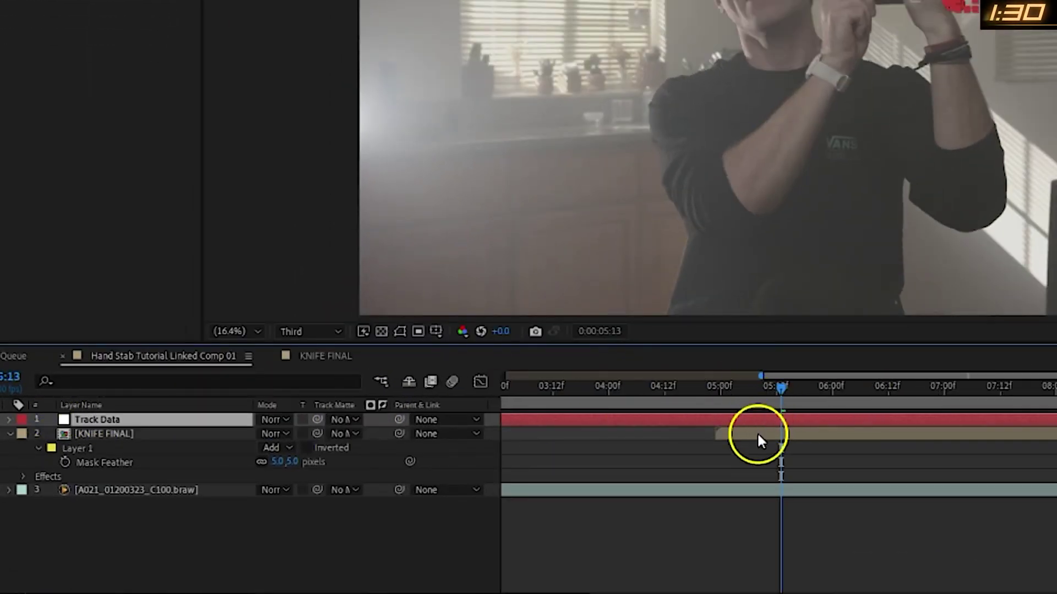
Step: Parent KNIFE FINAL to Track Data, enable its motion blur, and reveal its rotation
click(757, 433)
click(468, 434)
click(469, 470)
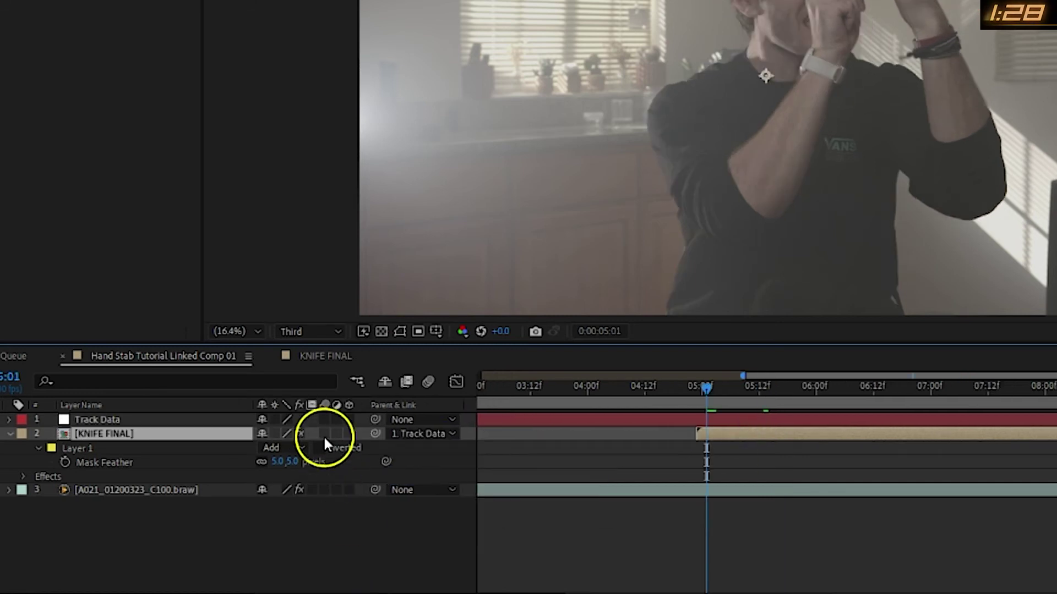
click(325, 434)
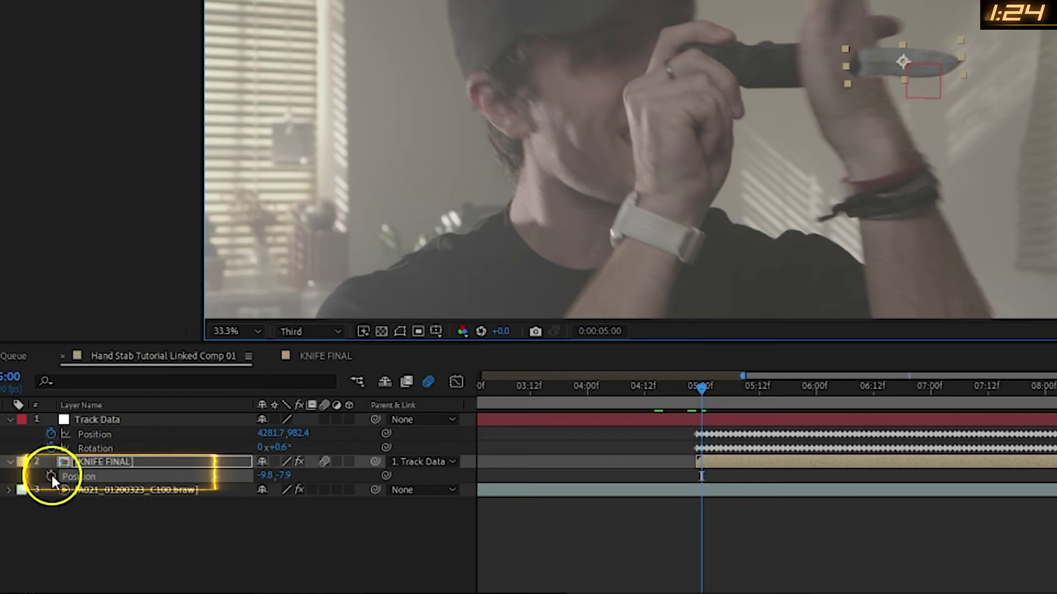
key(r)
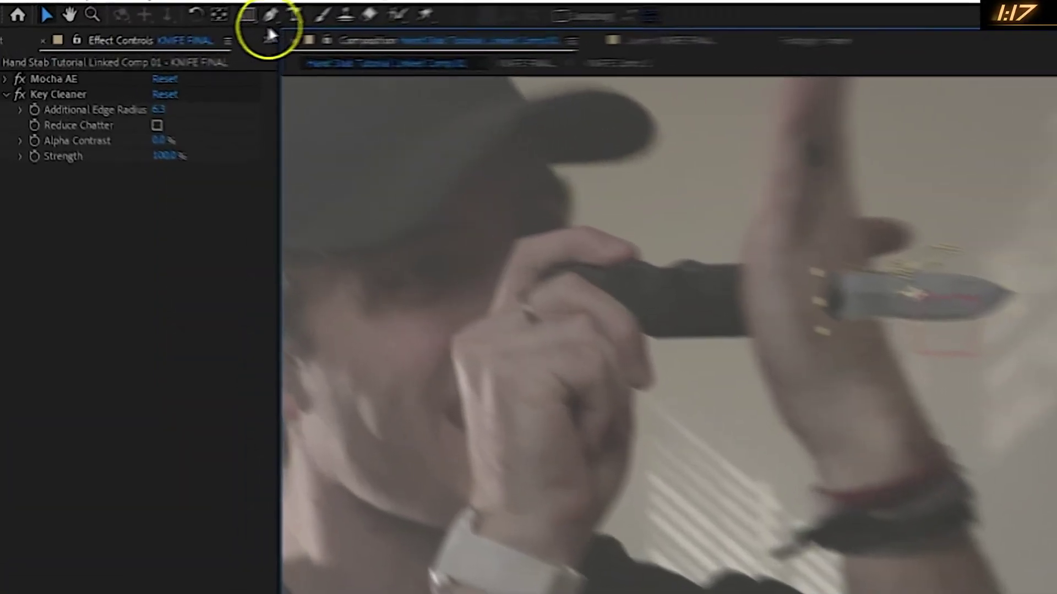
Step: Pen-draw Mask 1 on KNIFE FINAL around the hand edge, set to Subtract with 5 feather
click(164, 33)
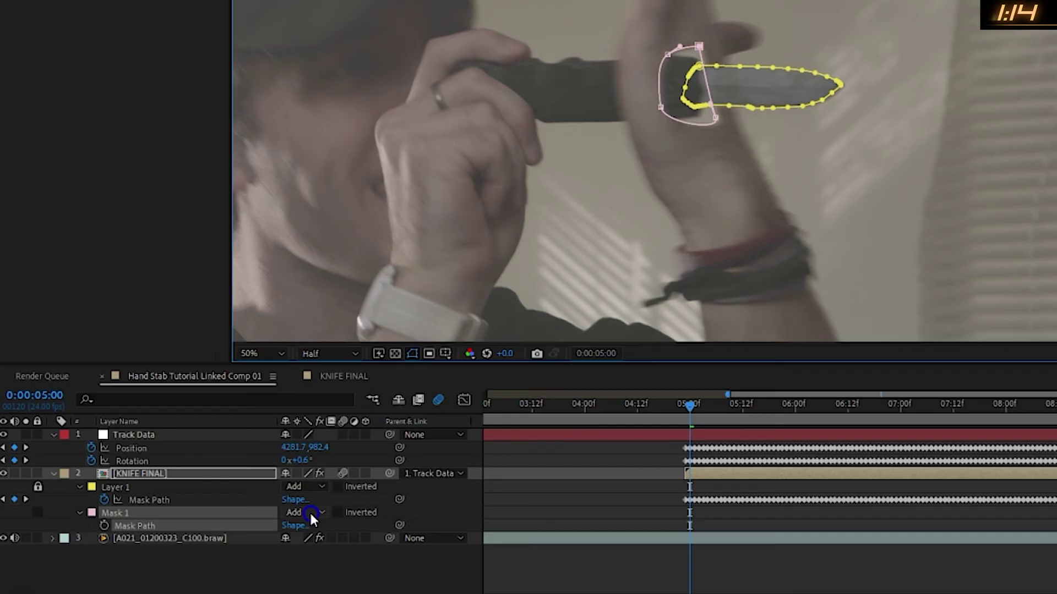
click(303, 513)
click(341, 428)
key(f)
click(306, 527)
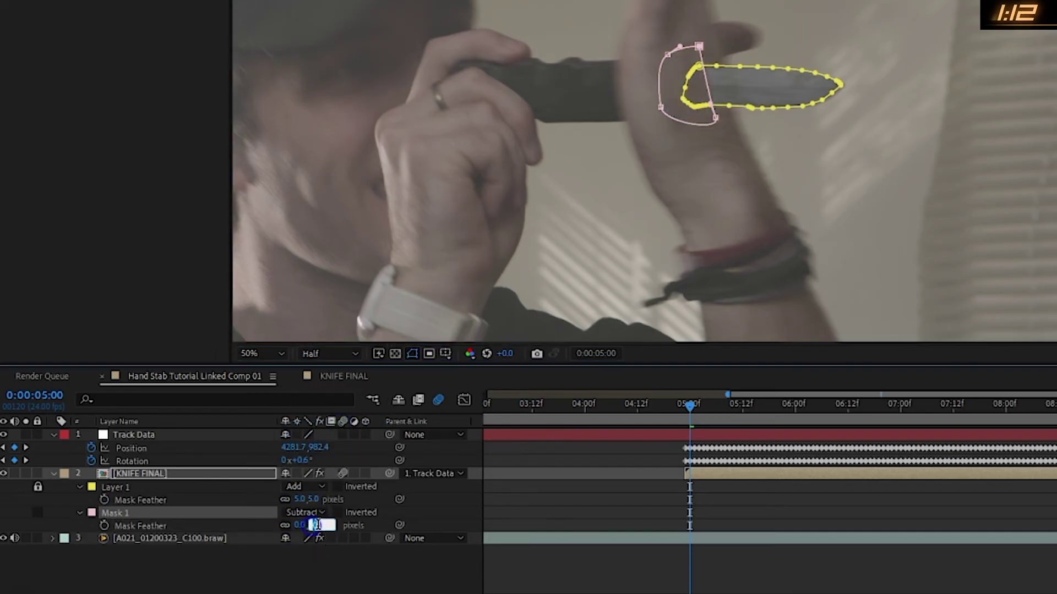
text(5)
click(520, 553)
Step: Enable keyframing on Mask 1's Mask Path
click(164, 511)
key(m)
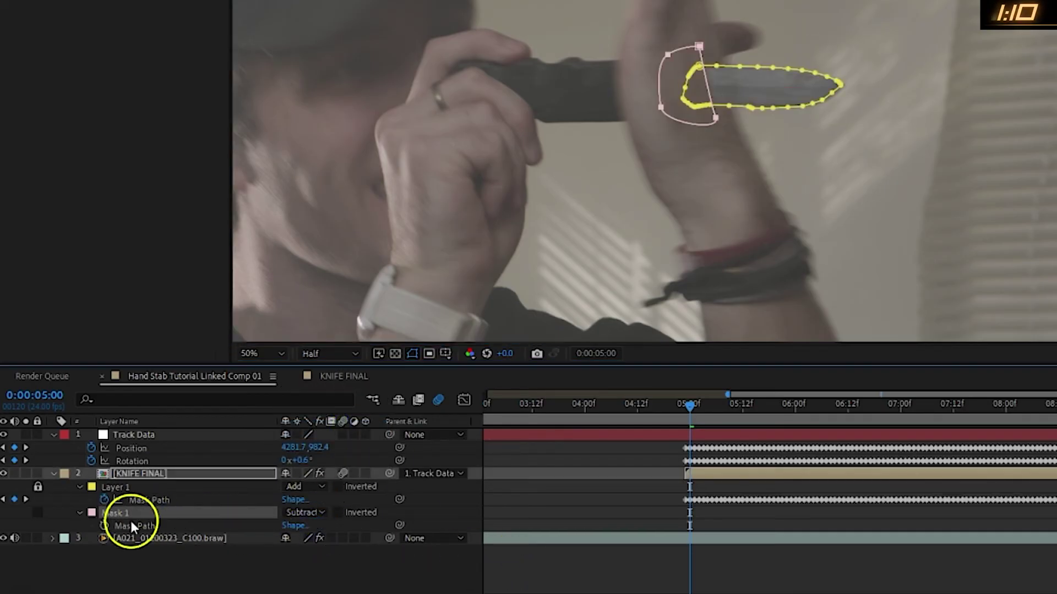
click(105, 526)
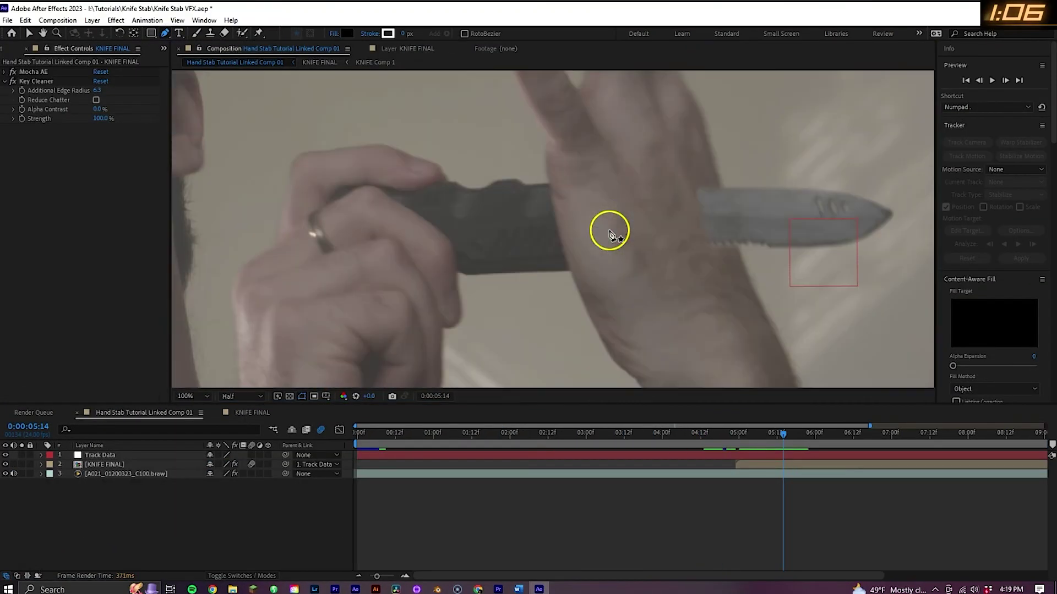
Step: Draw a black shape at the blade's entry point, name it Shadow, and place it below KNIFE FINAL
drag(609, 231, 377, 201)
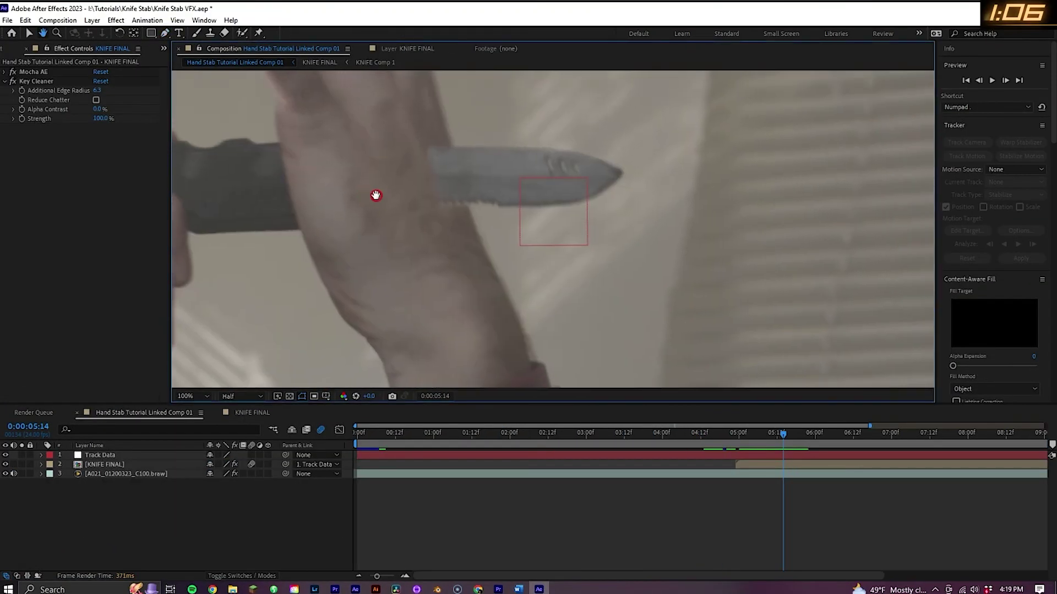
click(430, 149)
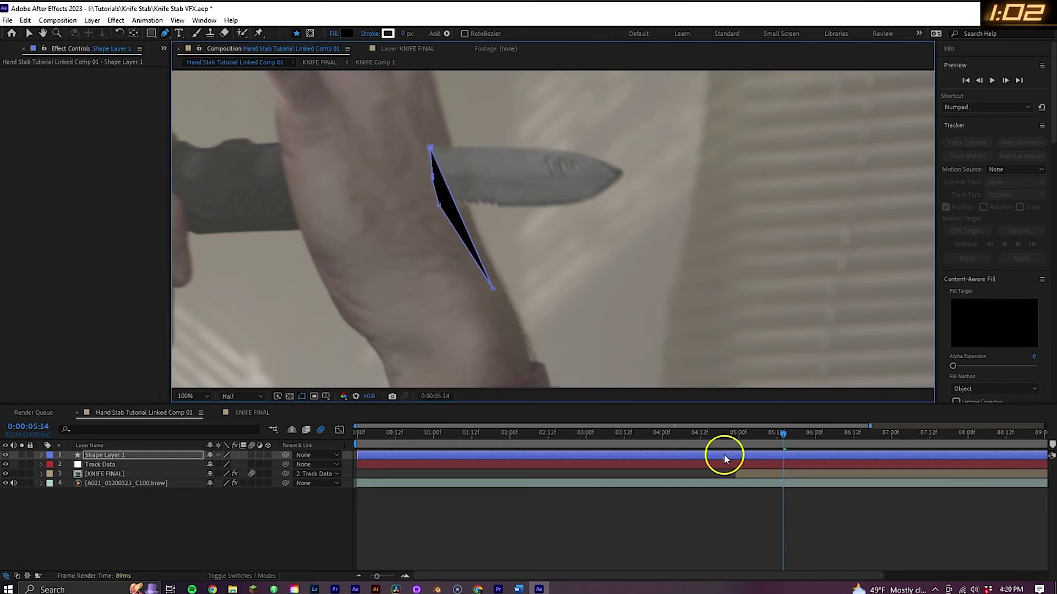
text(Shadow)
key(Return)
drag(176, 458, 184, 477)
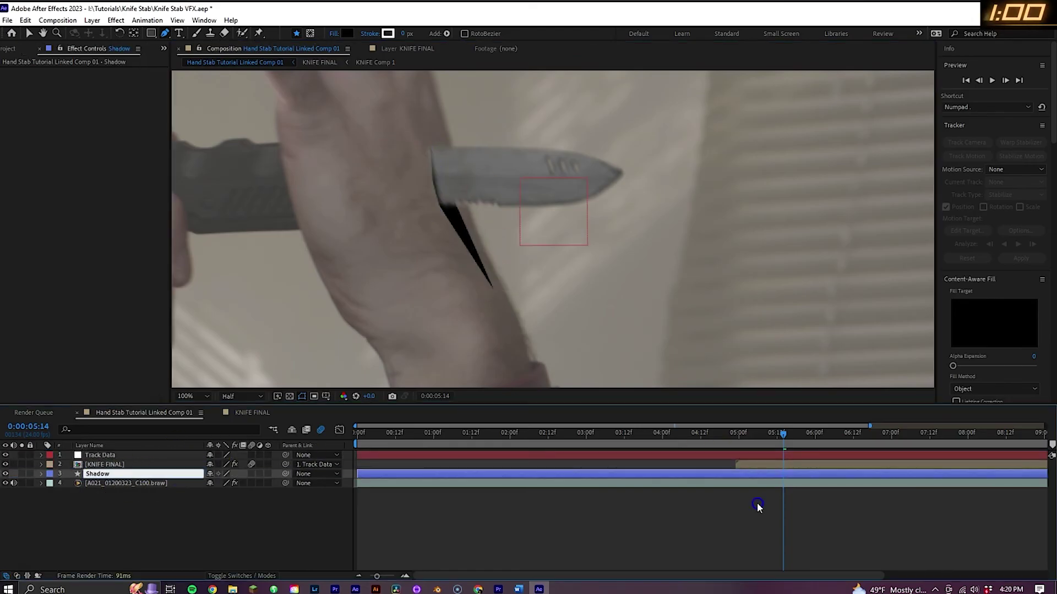
Step: Add a Gaussian Blur to Shadow with Blurriness 30.1
right_click(761, 474)
mouse_move(798, 310)
mouse_move(930, 260)
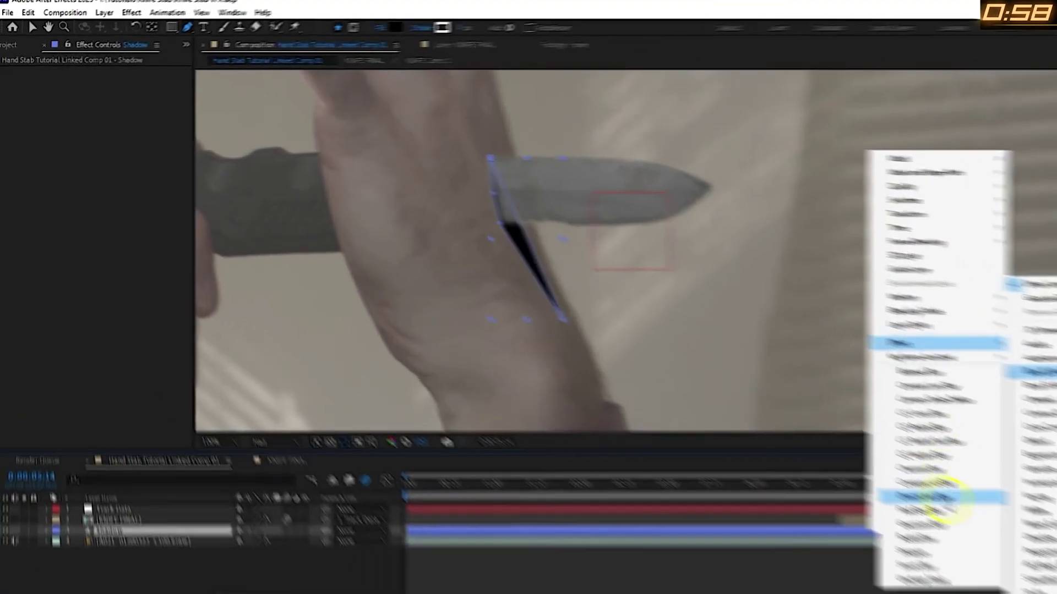
click(826, 392)
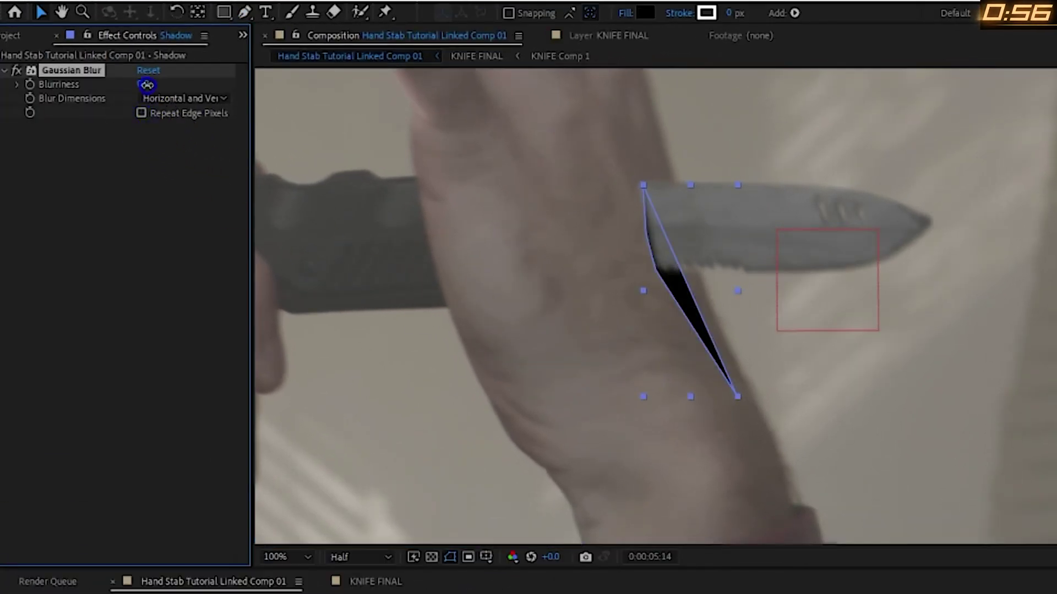
drag(156, 86, 196, 91)
key(g)
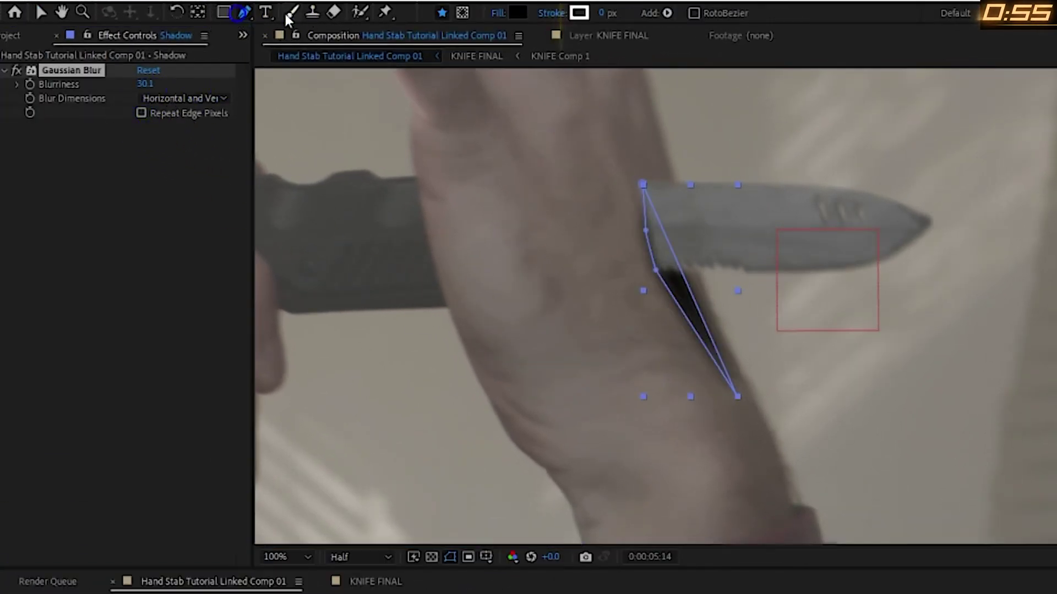
Step: Pen a four-point mask on Shadow and feather it heavily
click(458, 14)
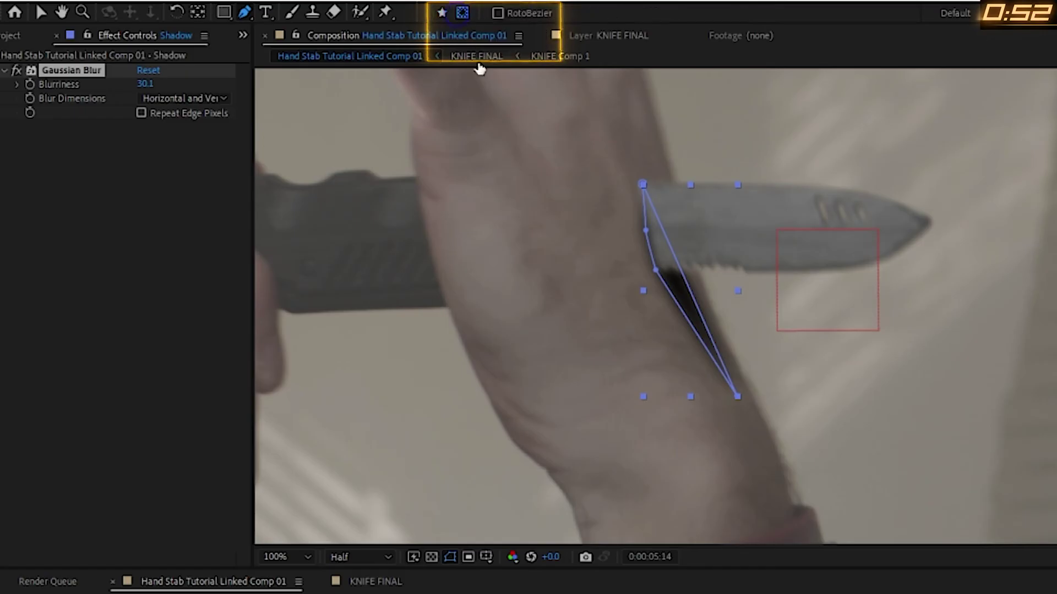
click(670, 297)
click(654, 91)
click(400, 204)
click(626, 343)
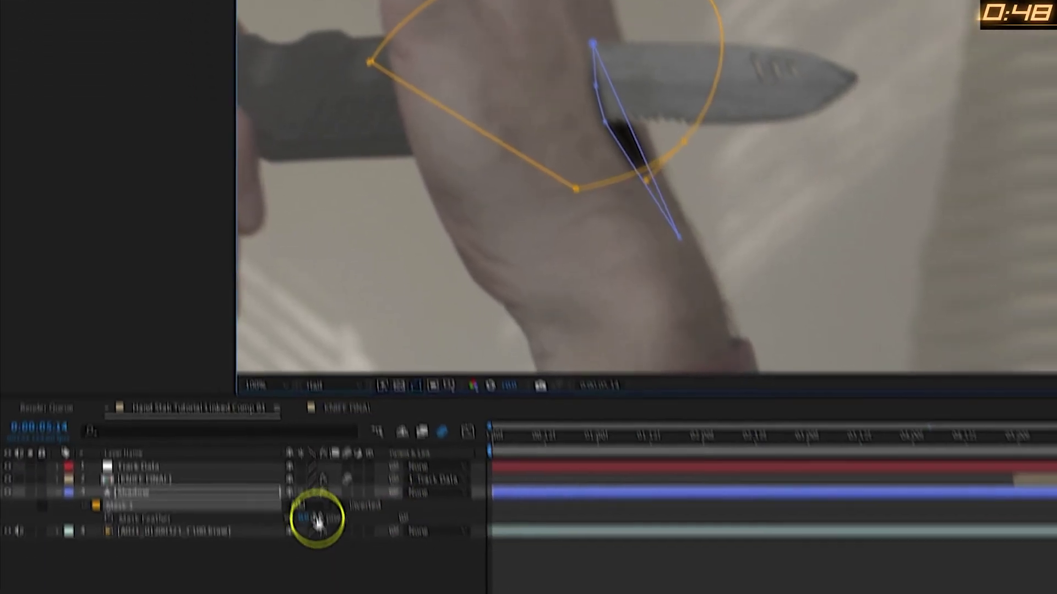
drag(316, 507, 421, 493)
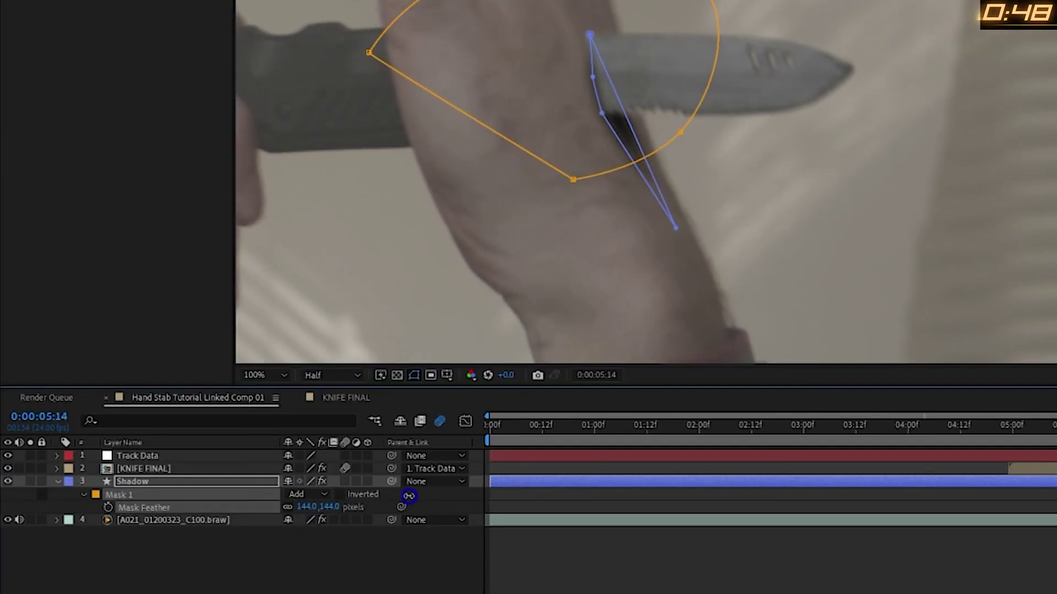
Step: Set Shadow's opacity to 53%, parent it to Track Data, and reposition it around 9:17
key(t)
click(294, 494)
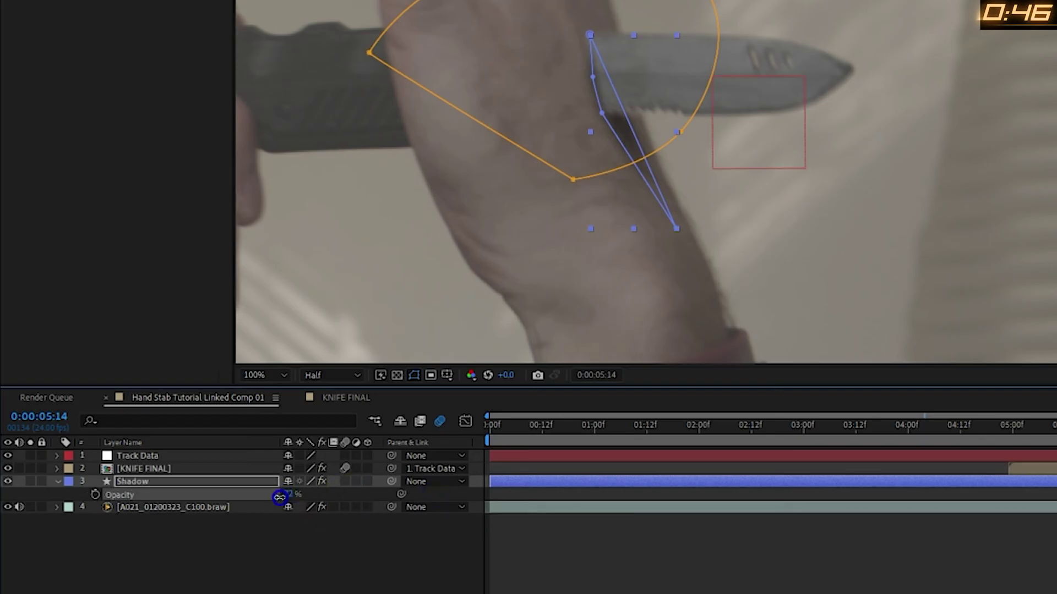
click(419, 484)
click(449, 521)
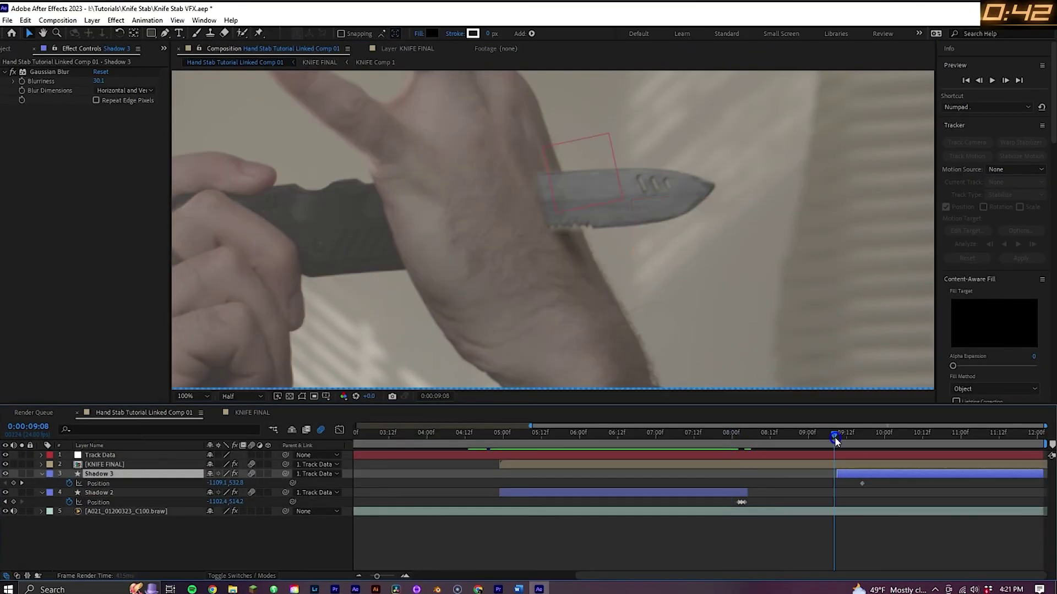
drag(835, 437, 858, 440)
drag(553, 243, 639, 285)
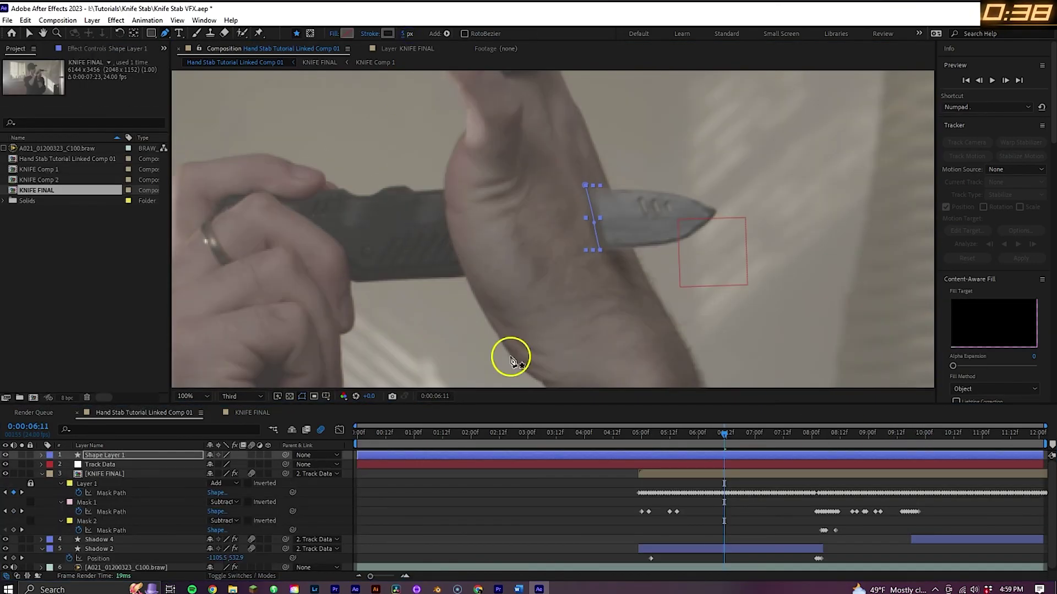
Step: Hide path outlines and give Shape Layer 1's stroke a dark brownish-grey colour
key(t)
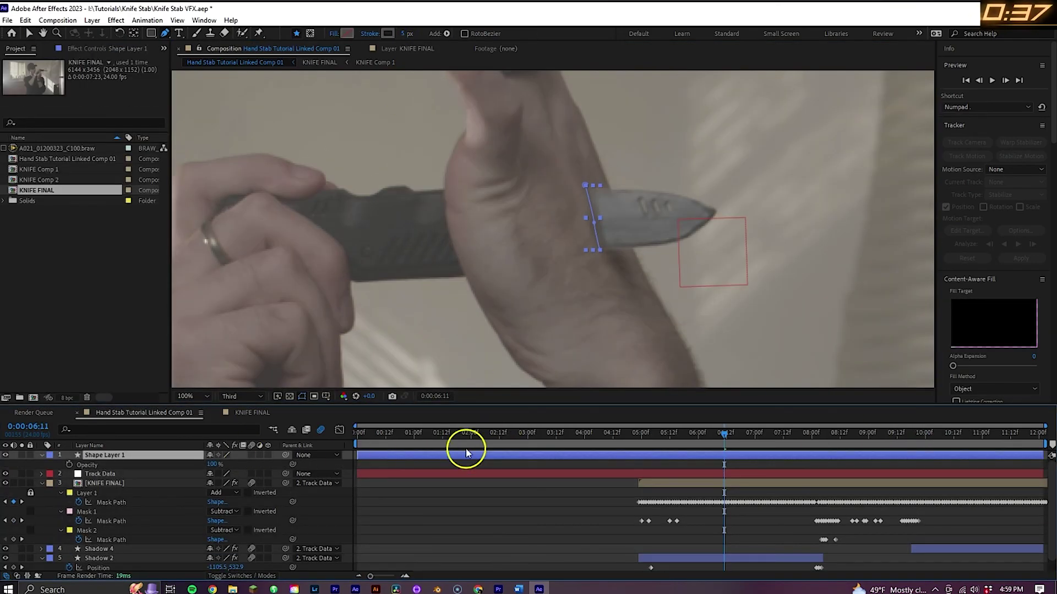
click(302, 401)
click(491, 459)
click(387, 35)
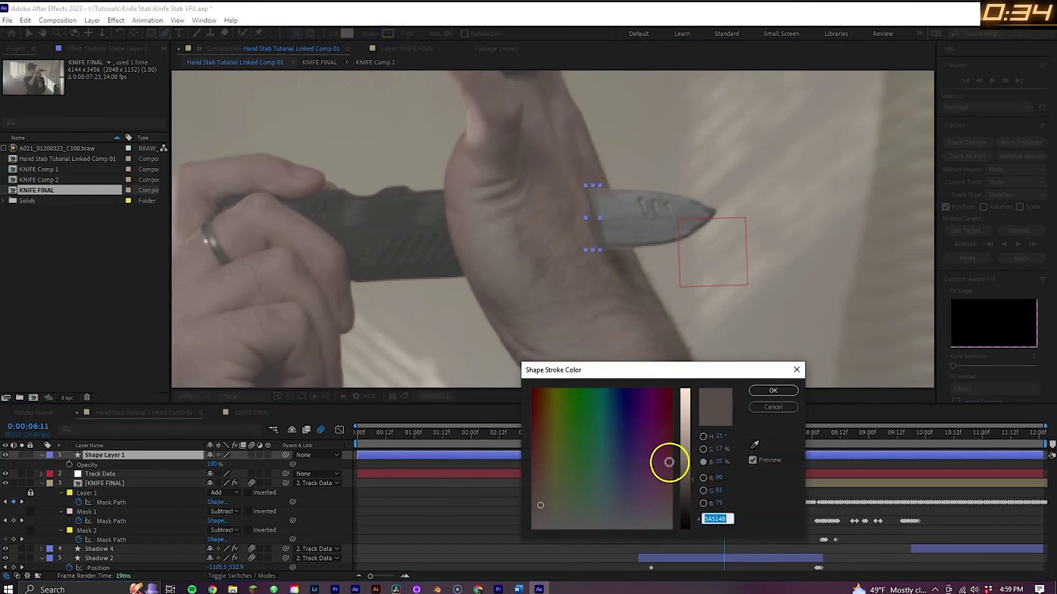